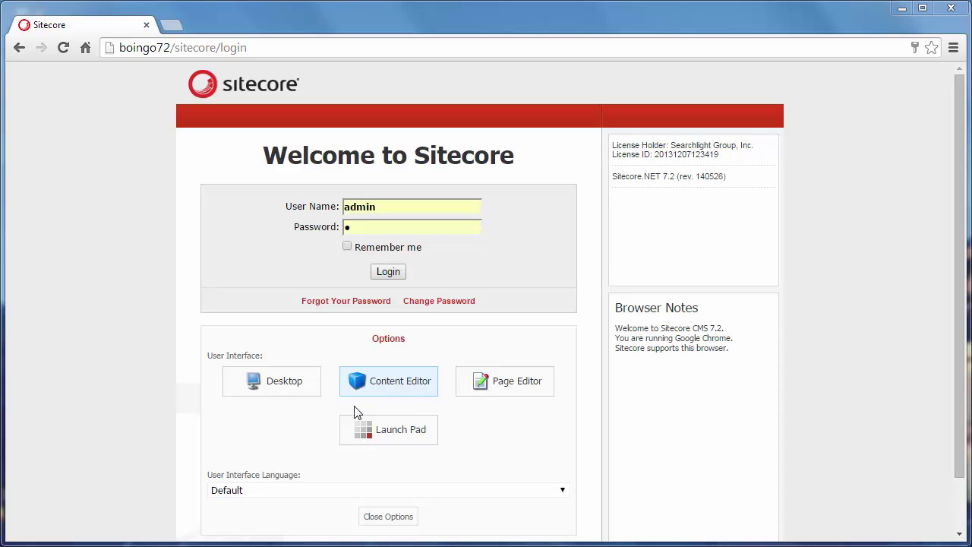
Step: Choose Desktop as the interface to open after login
{"action": "left_click", "coordinate": [282, 392]}
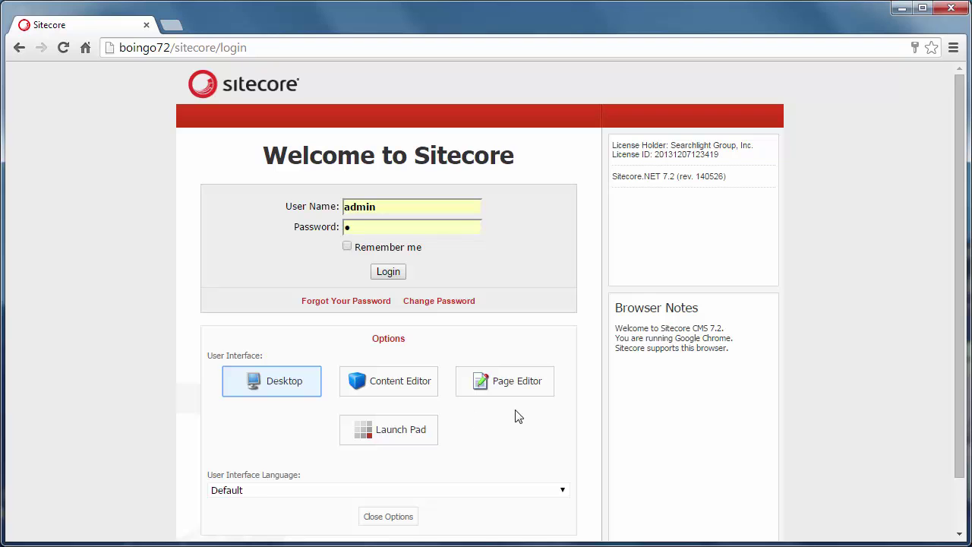
Step: Log in to the Sitecore Desktop and bring up the start menu
{"action": "left_click", "coordinate": [390, 274]}
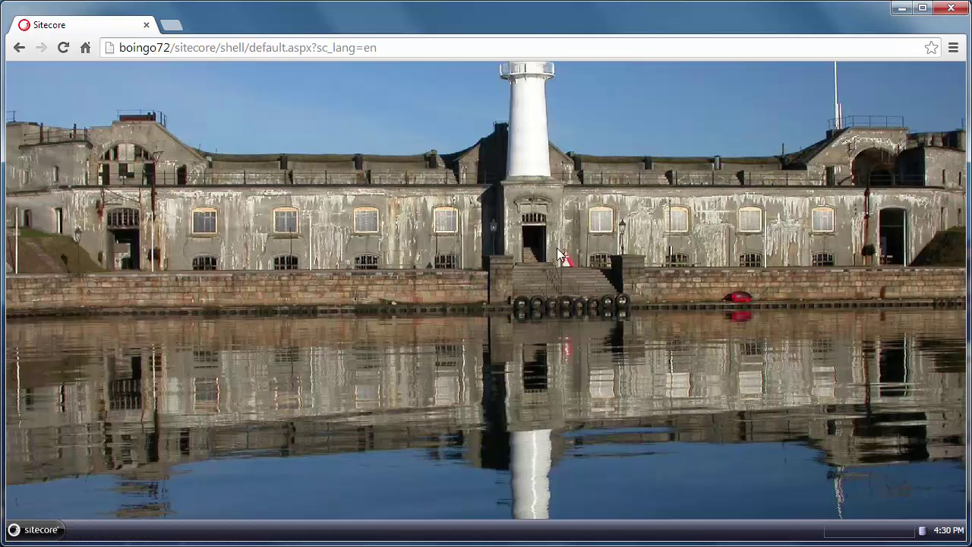
{"action": "left_click", "coordinate": [36, 531]}
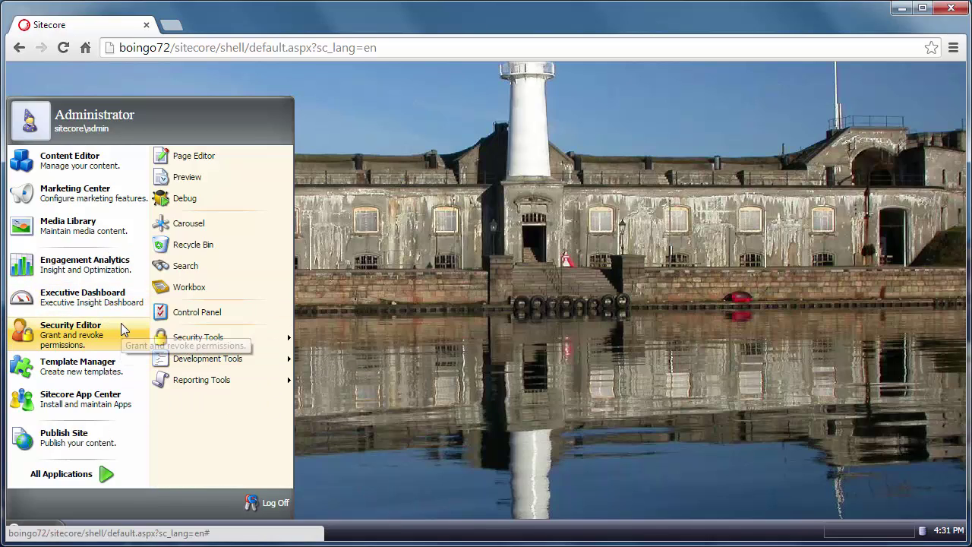
Step: Launch Marketing Center and expand its Personalization and Profiles branches
{"action": "left_click", "coordinate": [98, 196]}
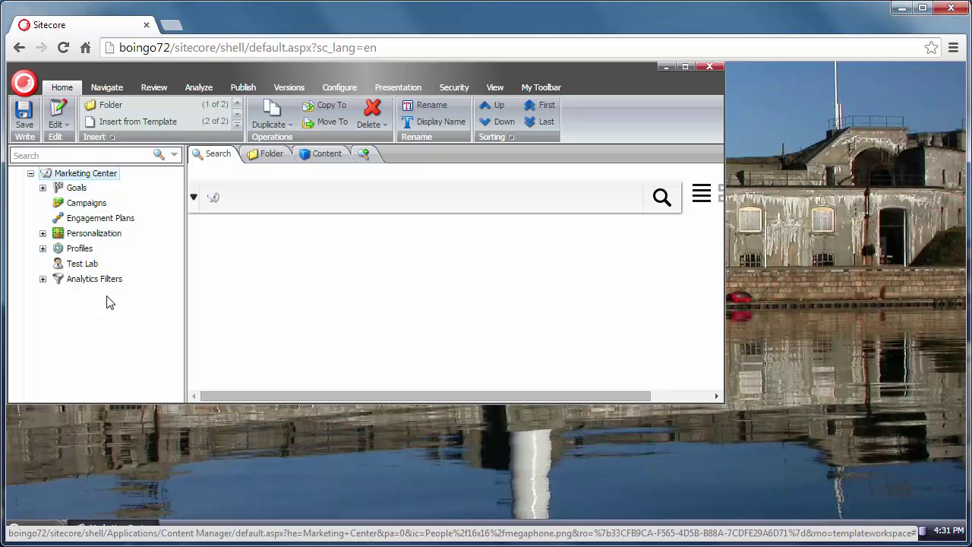
{"action": "left_click", "coordinate": [42, 233]}
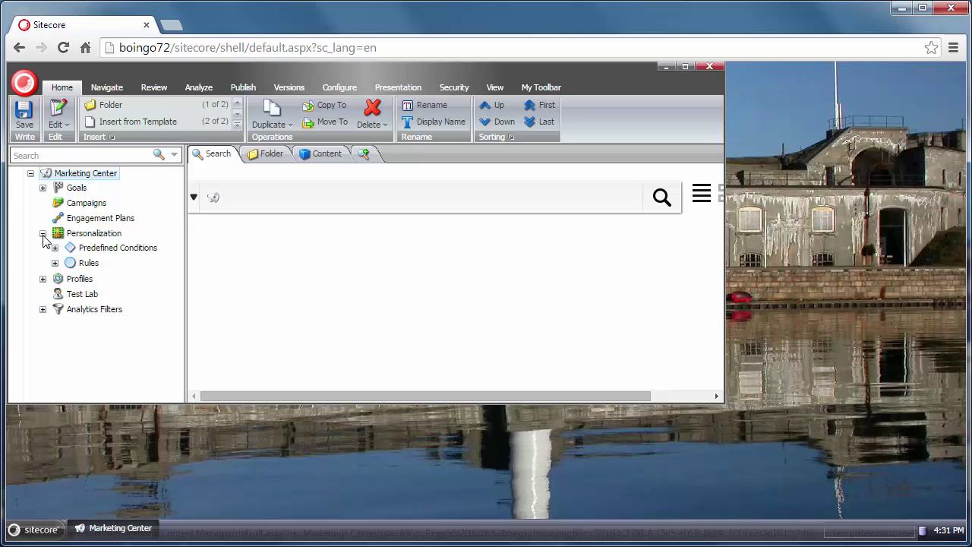
{"action": "left_click", "coordinate": [42, 278]}
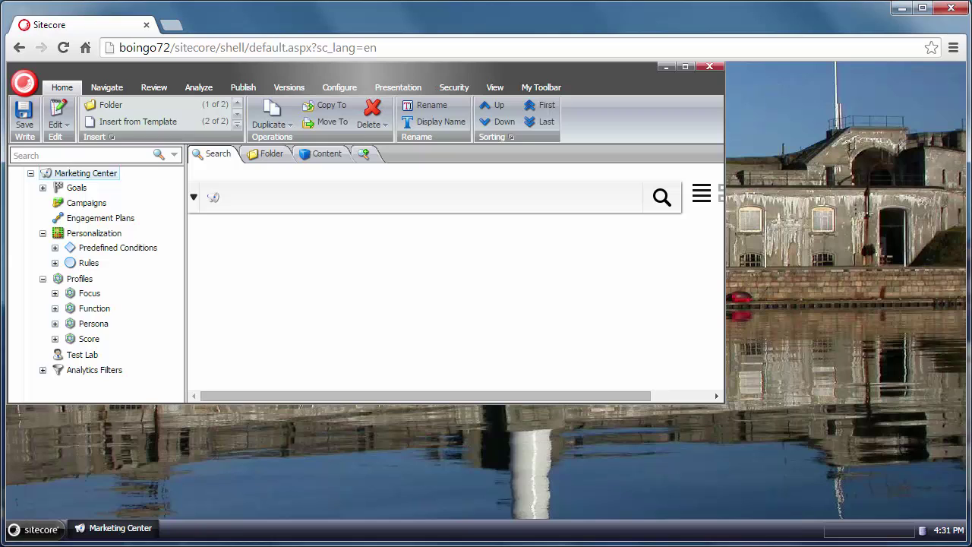
Step: Launch the Control Panel and the Sitecore App Center from the start menu
{"action": "left_click", "coordinate": [34, 529]}
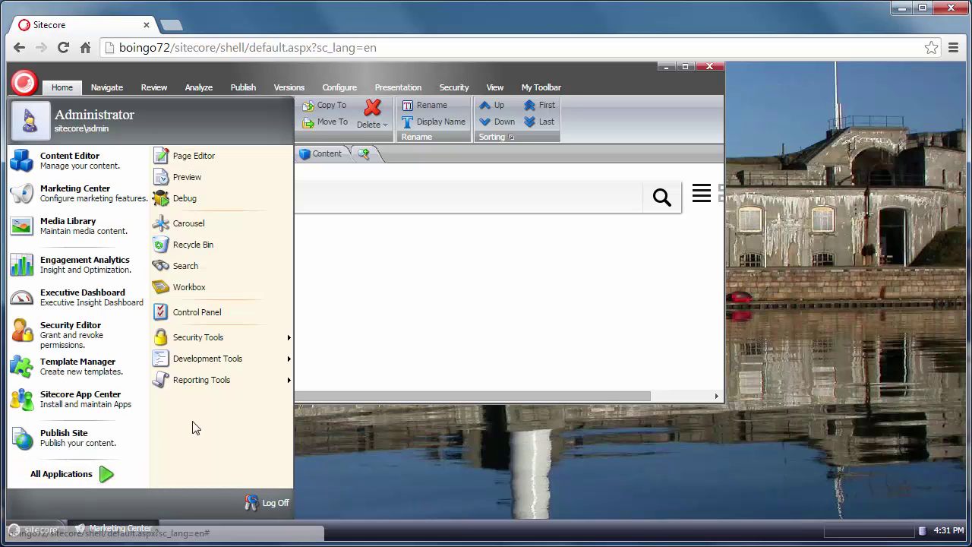
{"action": "left_click", "coordinate": [197, 313]}
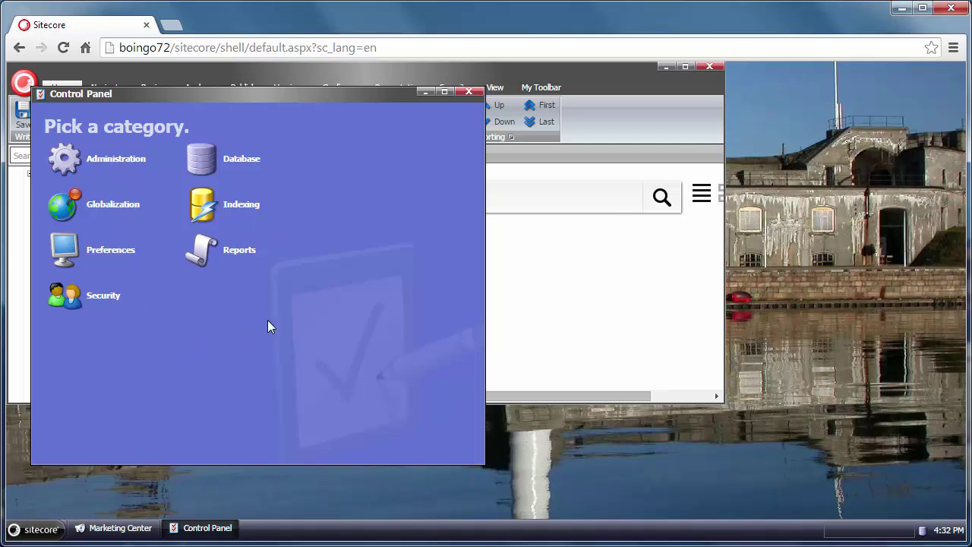
{"action": "left_click", "coordinate": [32, 529]}
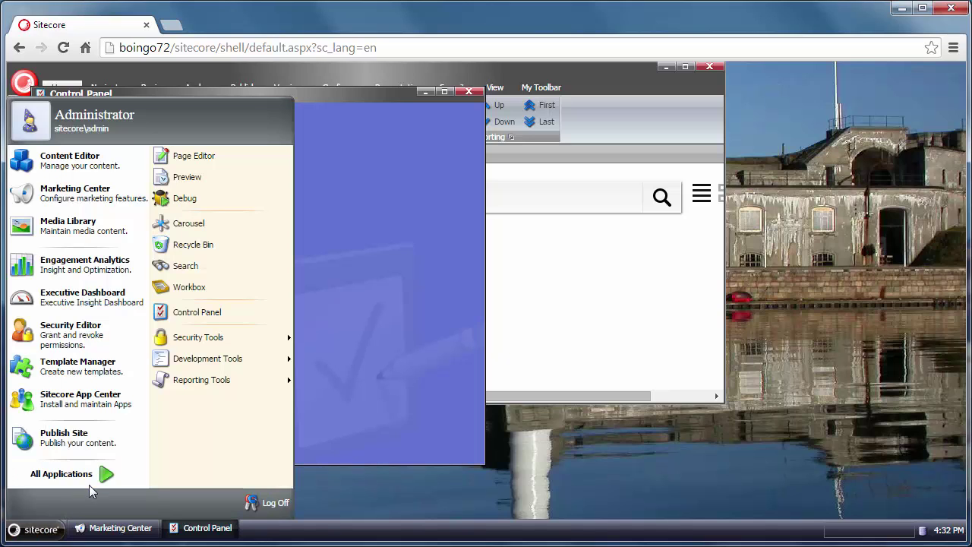
{"action": "left_click", "coordinate": [94, 400]}
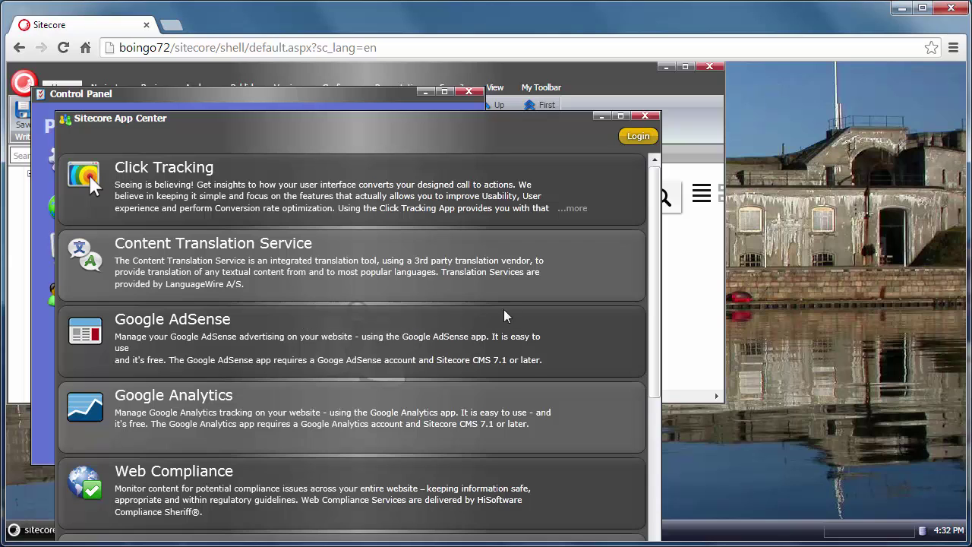
Step: Scroll through the App Center apps, then close the App Center and Control Panel windows
{"action": "left_click_drag", "start_coordinate": [657, 339], "coordinate": [665, 427]}
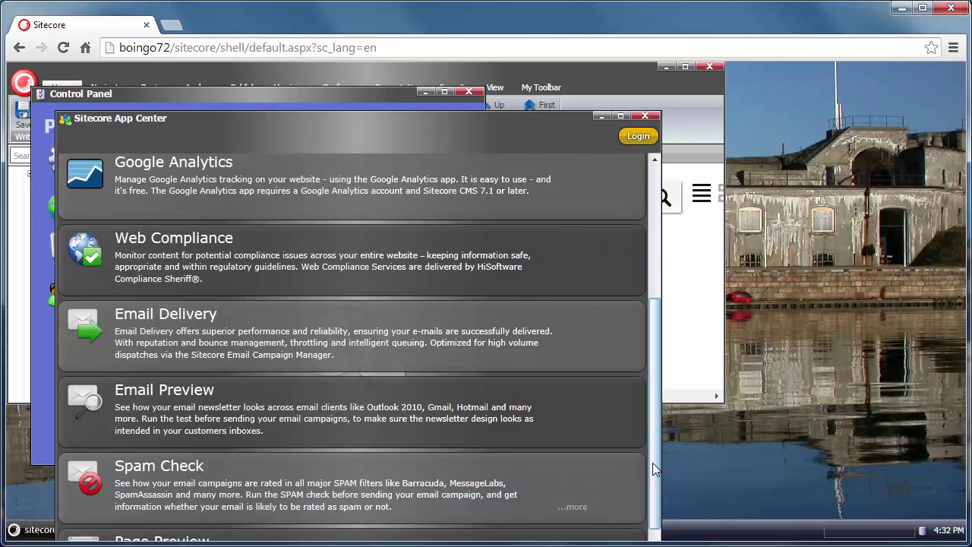
{"action": "mouse_move", "coordinate": [655, 471]}
{"action": "left_mouse_down"}
{"action": "mouse_move", "coordinate": [658, 498]}
{"action": "mouse_move", "coordinate": [654, 297]}
{"action": "left_mouse_up"}
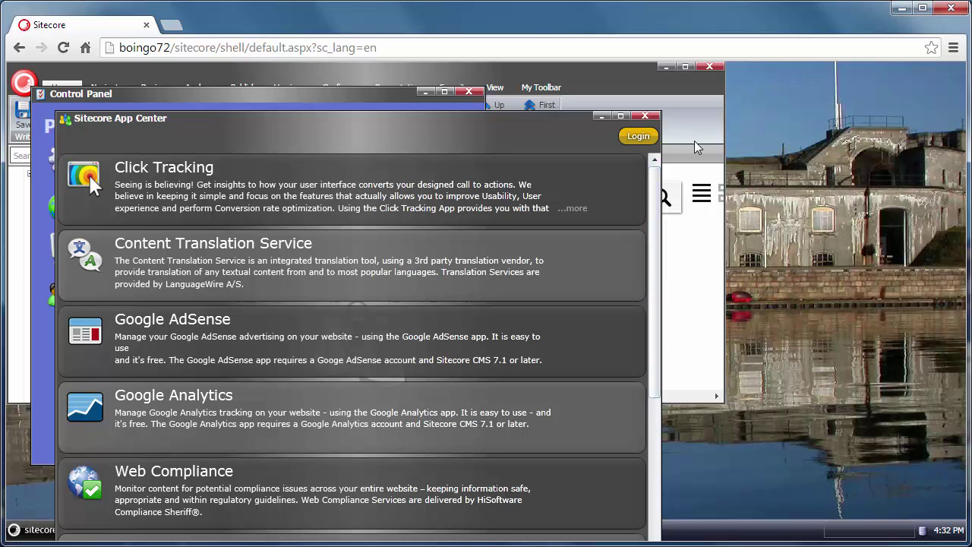
{"action": "left_click", "coordinate": [645, 116]}
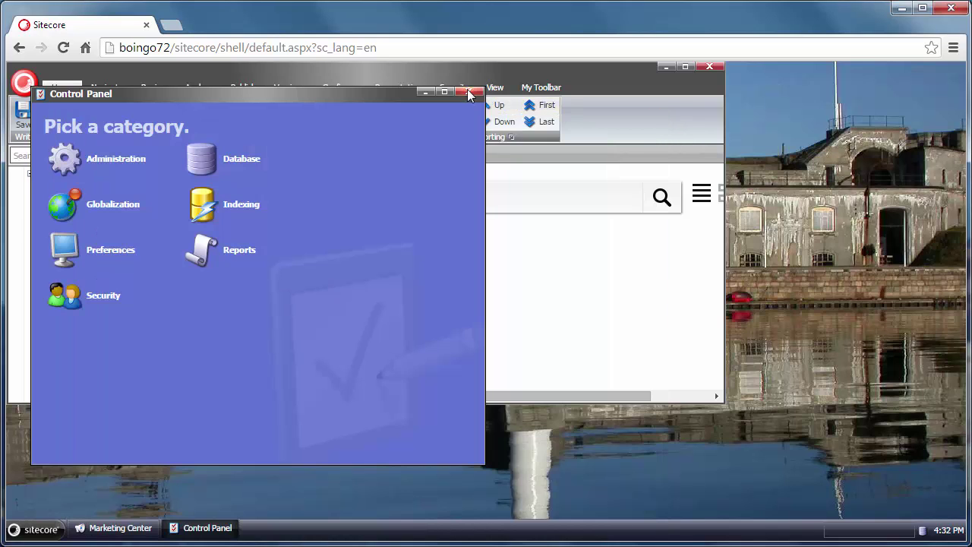
{"action": "left_click", "coordinate": [468, 91]}
Step: Close Marketing Center and launch the Content Editor from the start menu
{"action": "left_click", "coordinate": [706, 67]}
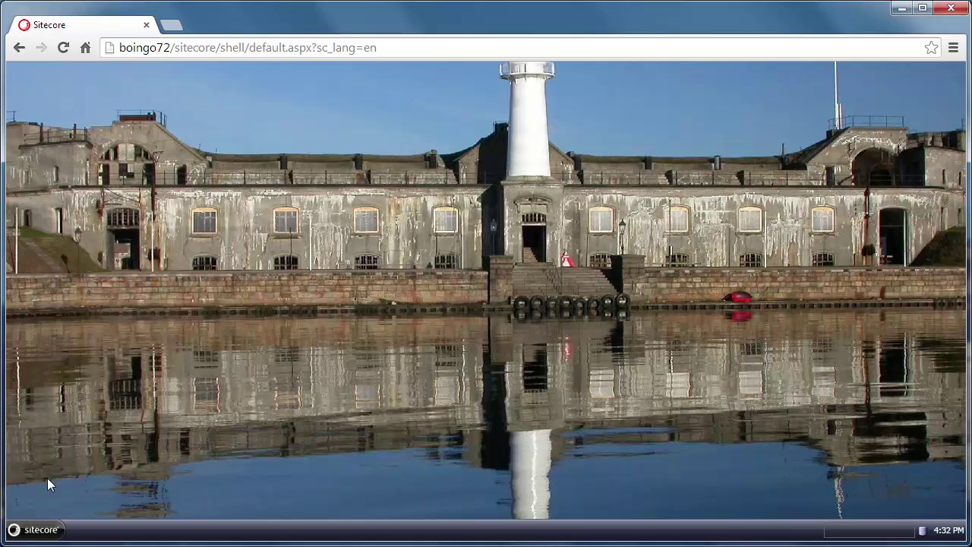
{"action": "left_click", "coordinate": [48, 529]}
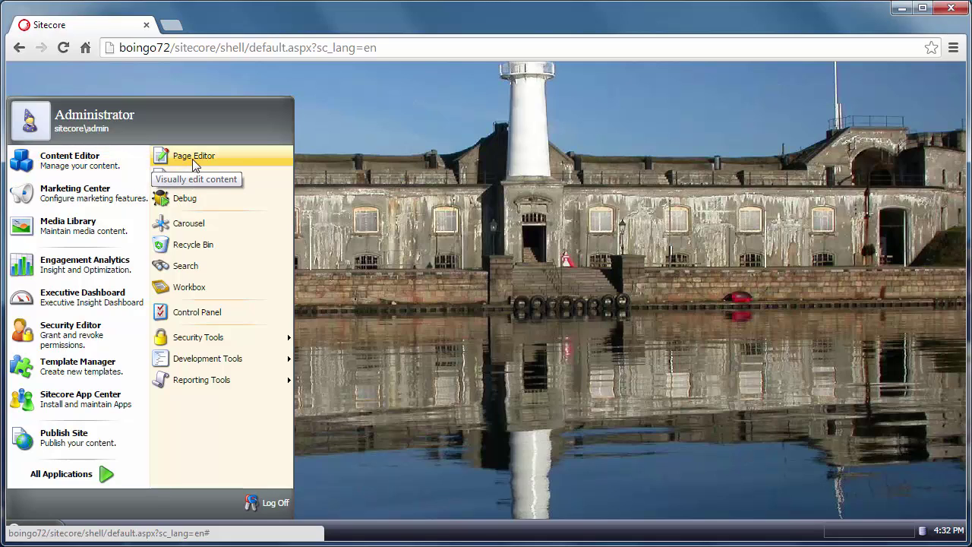
{"action": "left_click", "coordinate": [79, 166]}
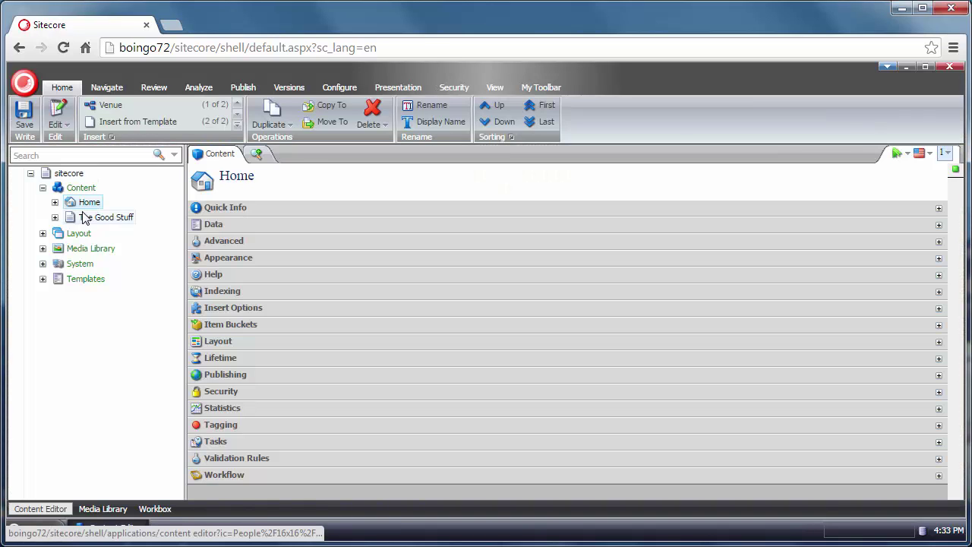
Step: Restore the Content Editor window, then maximize it to fill the Desktop again
{"action": "left_click", "coordinate": [926, 67]}
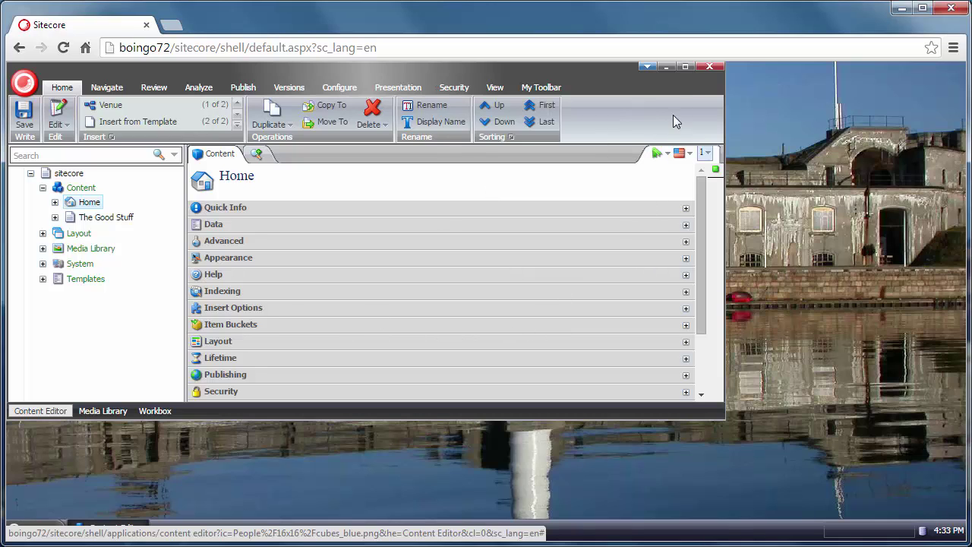
{"action": "left_click", "coordinate": [685, 67]}
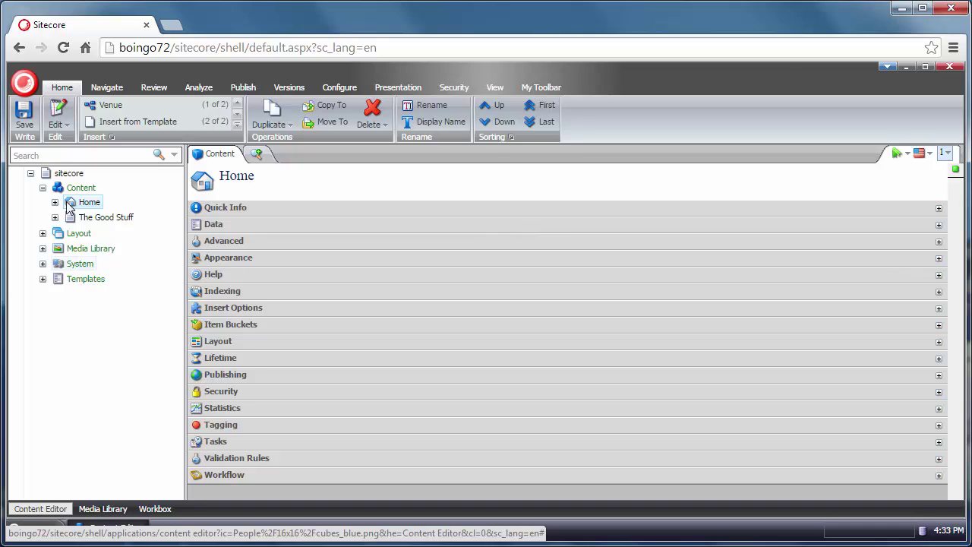
{"action": "mouse_move", "coordinate": [79, 238]}
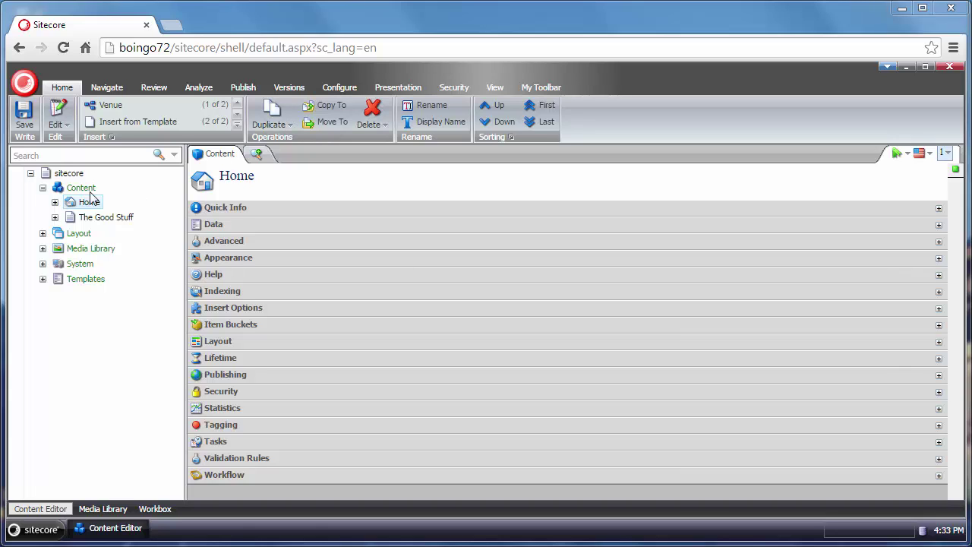
Step: Expand Home, then its Global folder and sjc site, in the content tree
{"action": "left_click", "coordinate": [54, 202]}
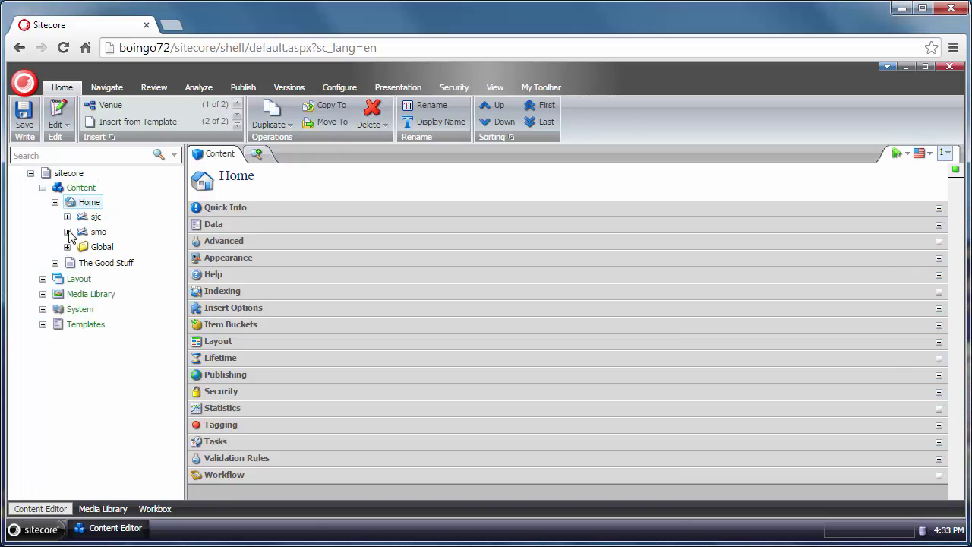
{"action": "left_click", "coordinate": [67, 247]}
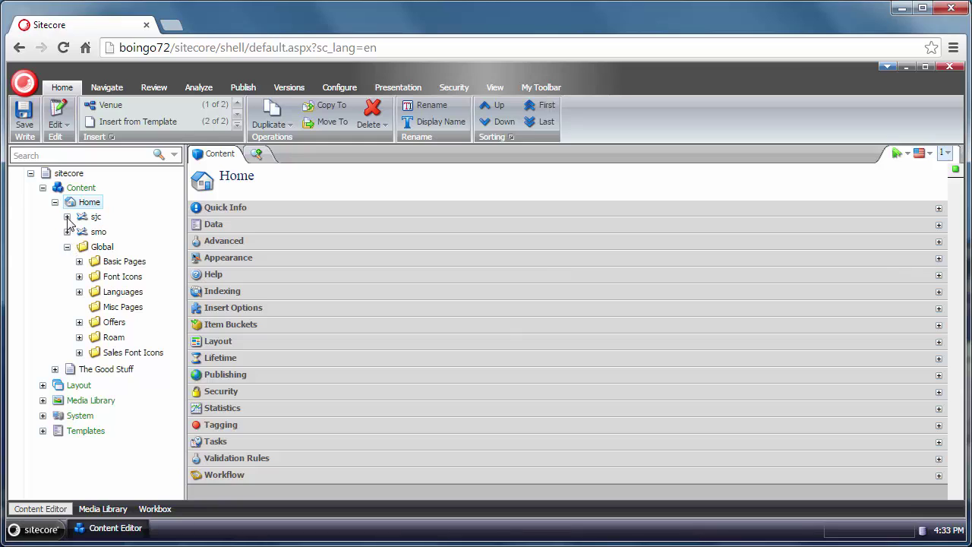
{"action": "left_click", "coordinate": [66, 217]}
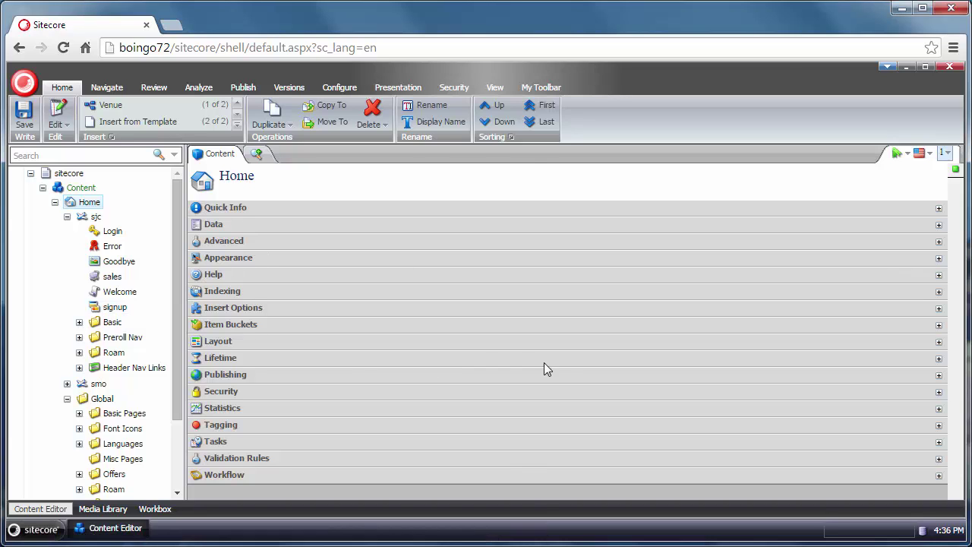
{"action": "left_click", "coordinate": [96, 216]}
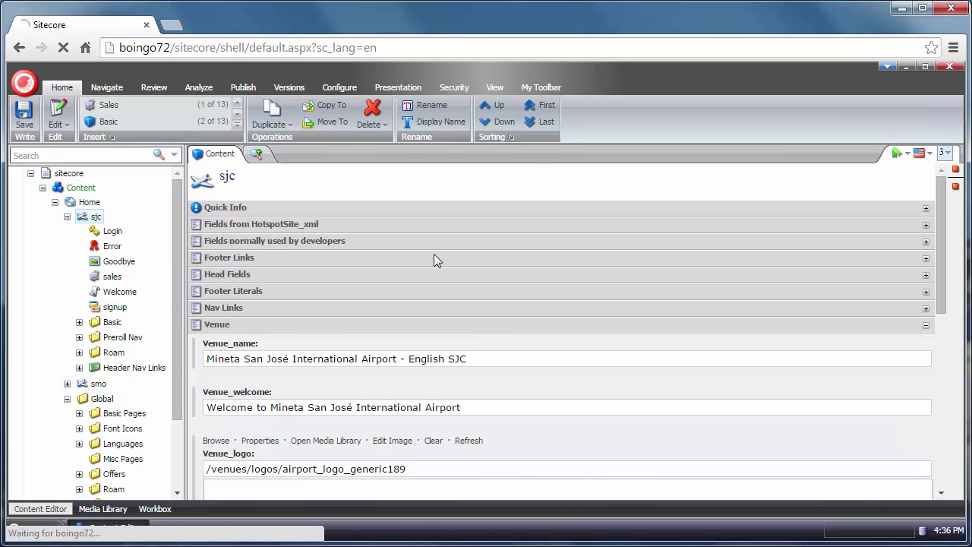
{"action": "left_click", "coordinate": [925, 325]}
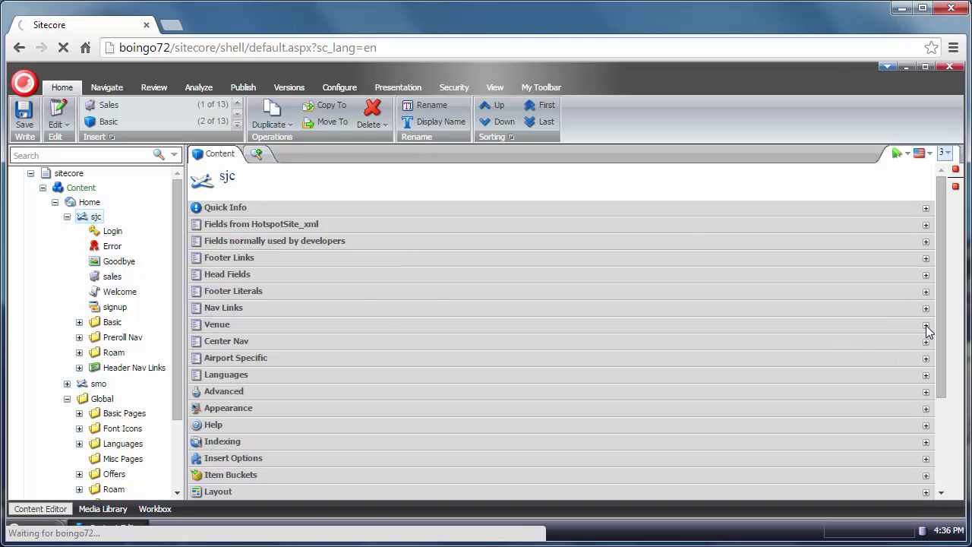
{"action": "left_click", "coordinate": [926, 325]}
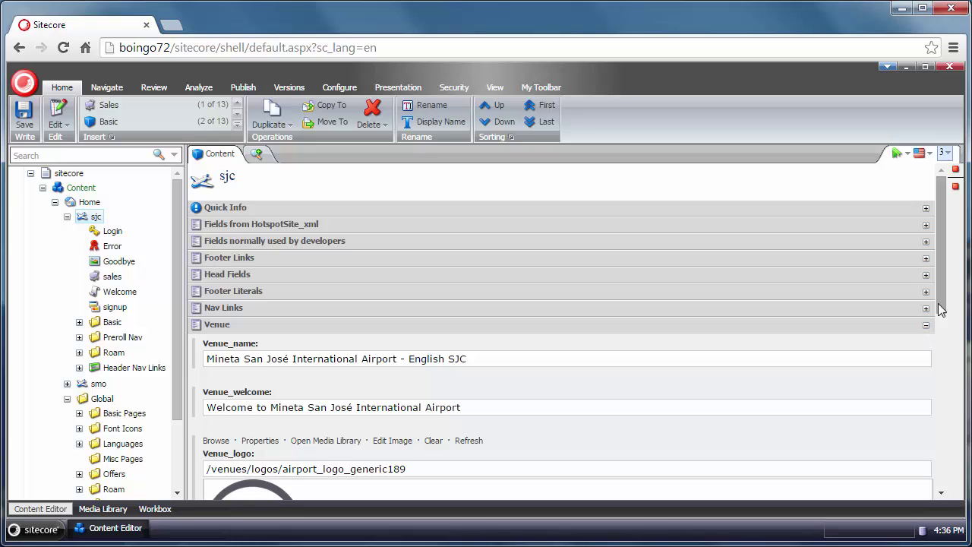
{"action": "left_click_drag", "start_coordinate": [940, 307], "coordinate": [937, 344]}
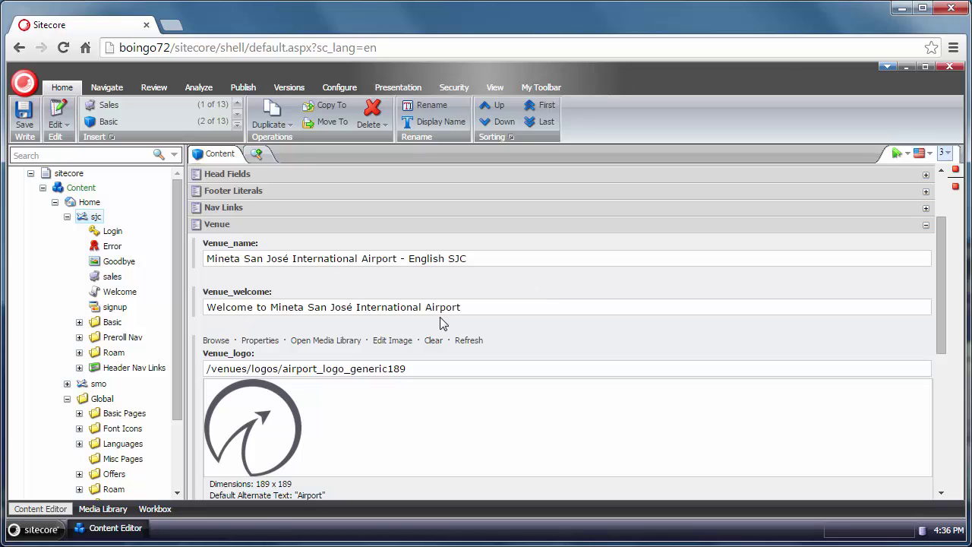
{"action": "left_click", "coordinate": [478, 309]}
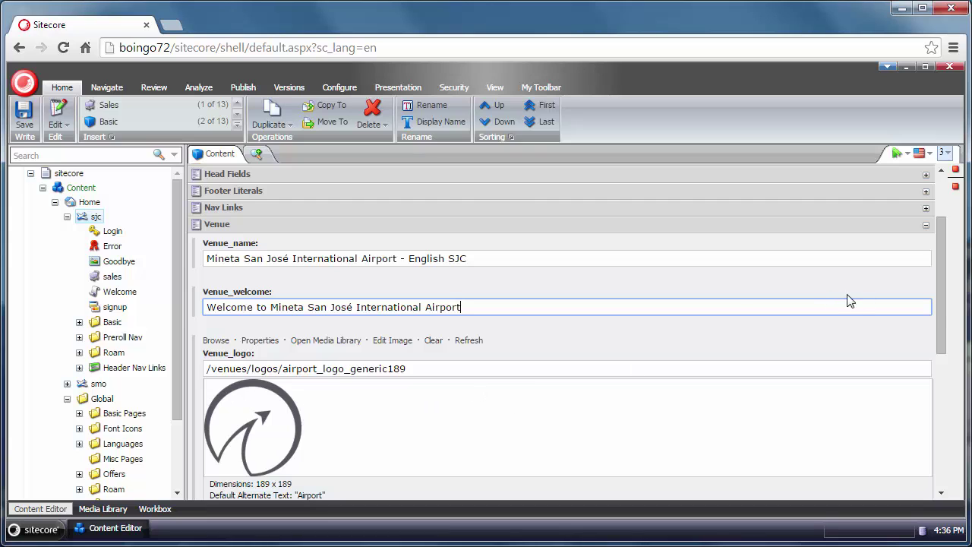
{"action": "left_click_drag", "start_coordinate": [940, 308], "coordinate": [947, 343]}
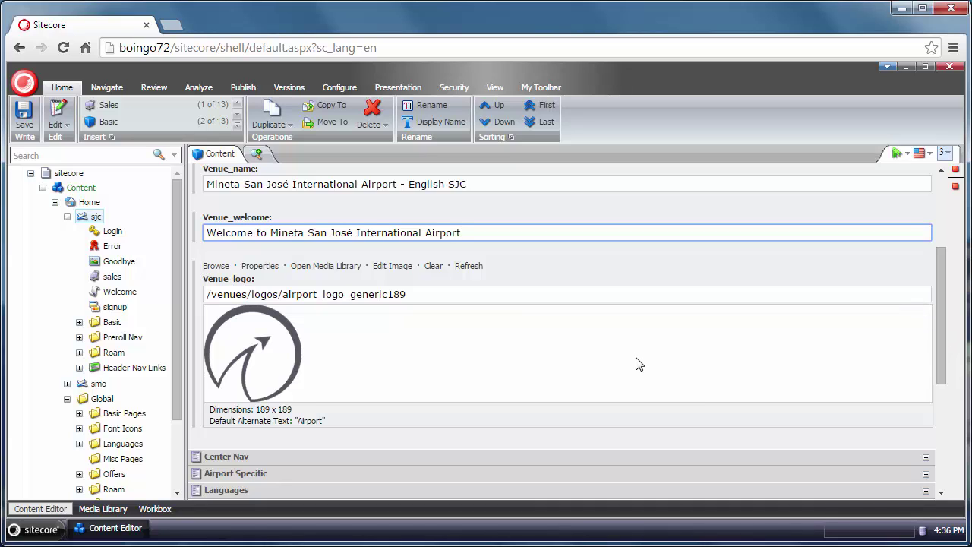
{"action": "scroll", "coordinate": [940, 321], "scroll_direction": "up", "scroll_amount": 3}
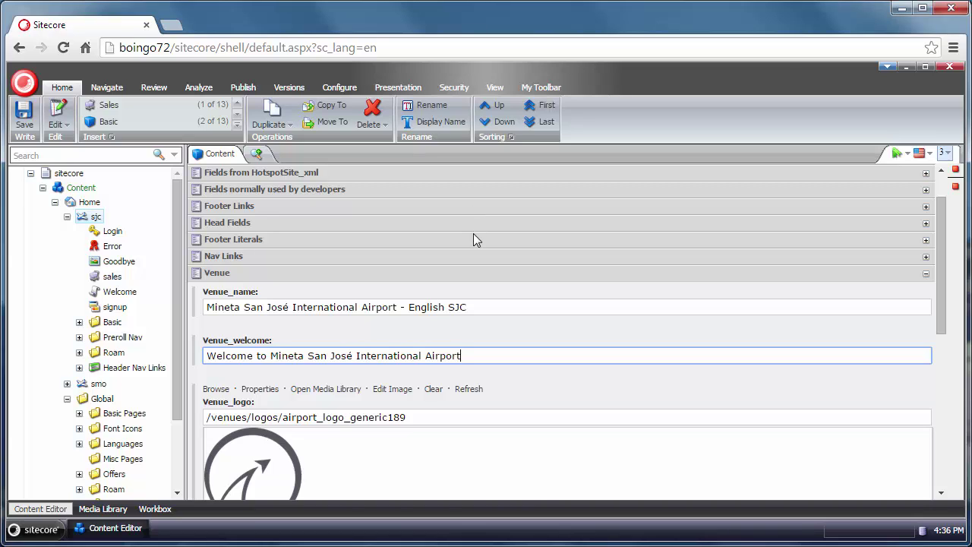
{"action": "left_click", "coordinate": [930, 154]}
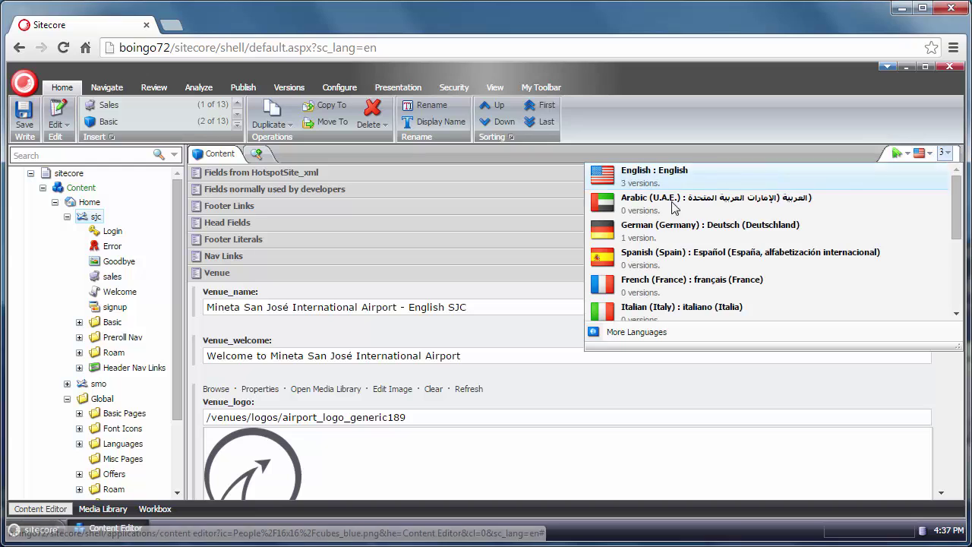
{"action": "left_click_drag", "start_coordinate": [956, 221], "coordinate": [958, 199]}
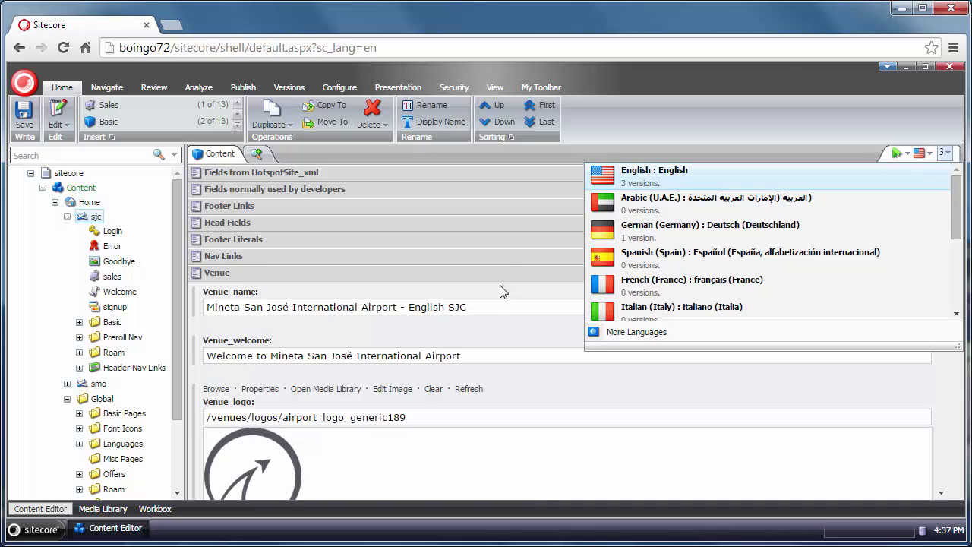
{"action": "left_click", "coordinate": [490, 325]}
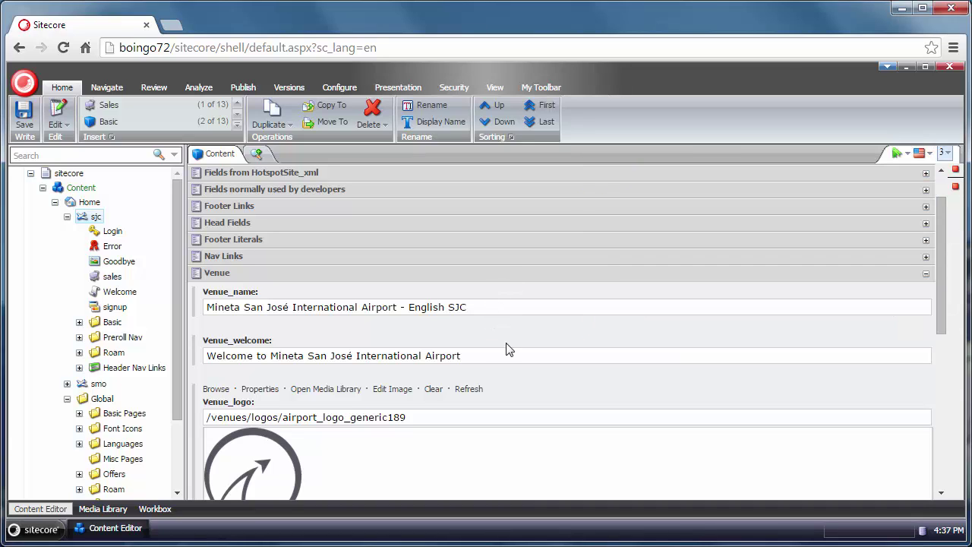
{"action": "left_click", "coordinate": [487, 310]}
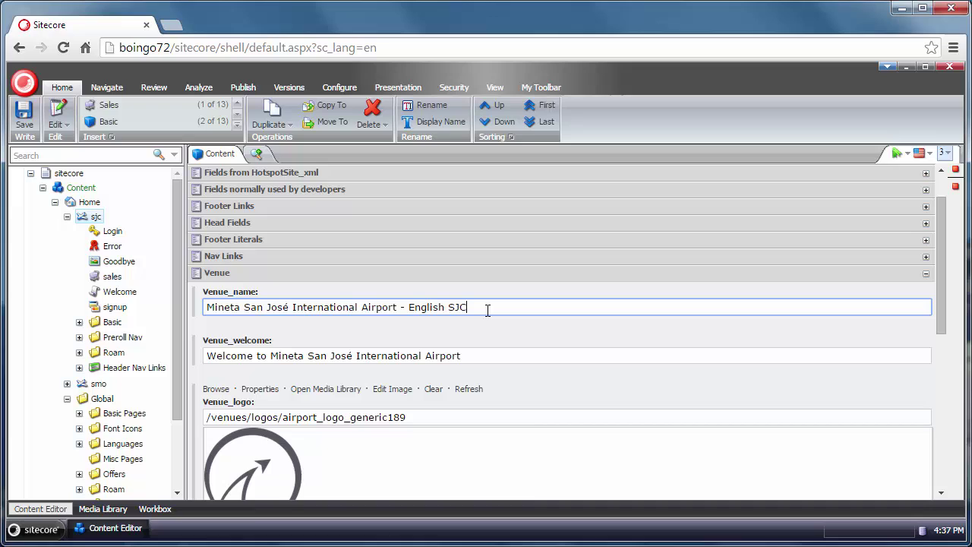
{"action": "left_click", "coordinate": [469, 356]}
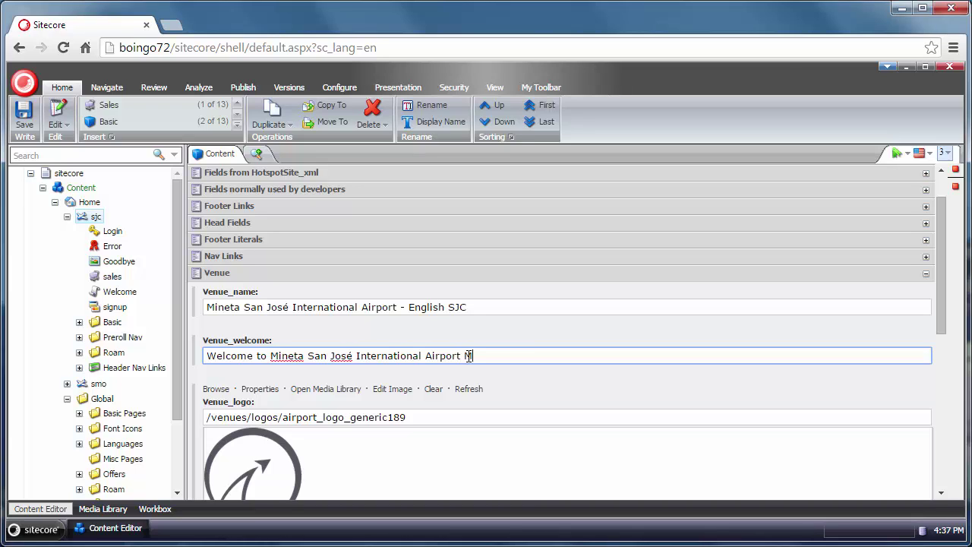
Step: Append ' My Friend' to the sjc Venue_welcome text and save the item
{"action": "type", "text": "My Fried"}
{"action": "left_click", "coordinate": [33, 125]}
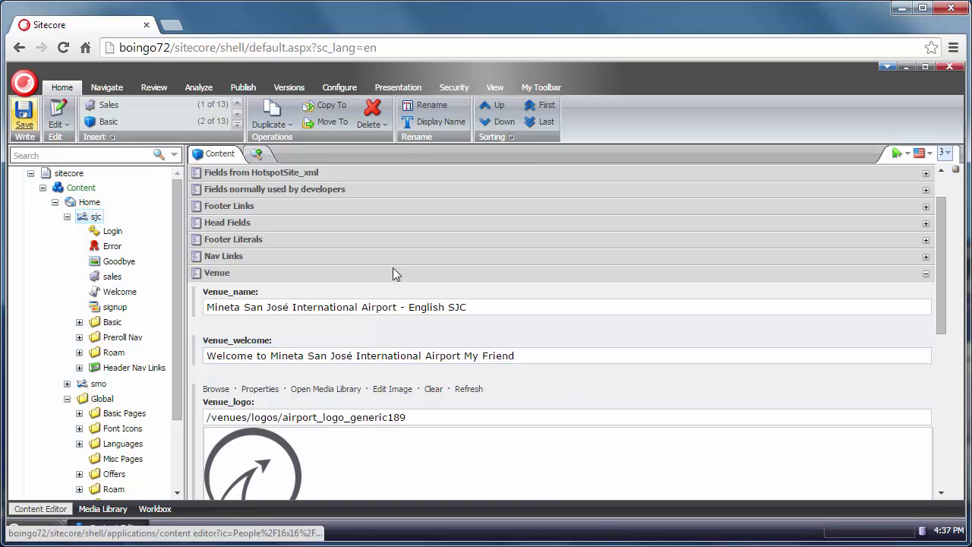
{"action": "left_click", "coordinate": [249, 89]}
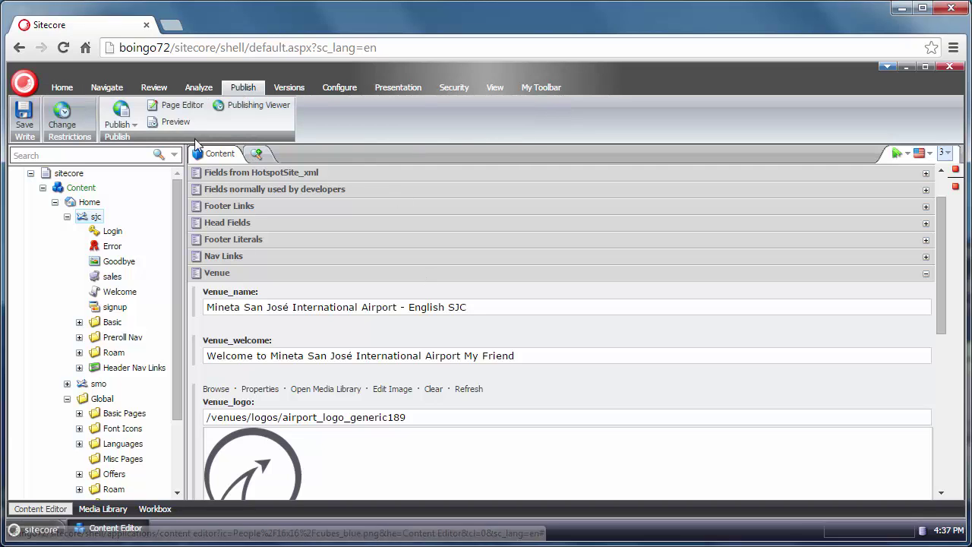
{"action": "left_click", "coordinate": [175, 120]}
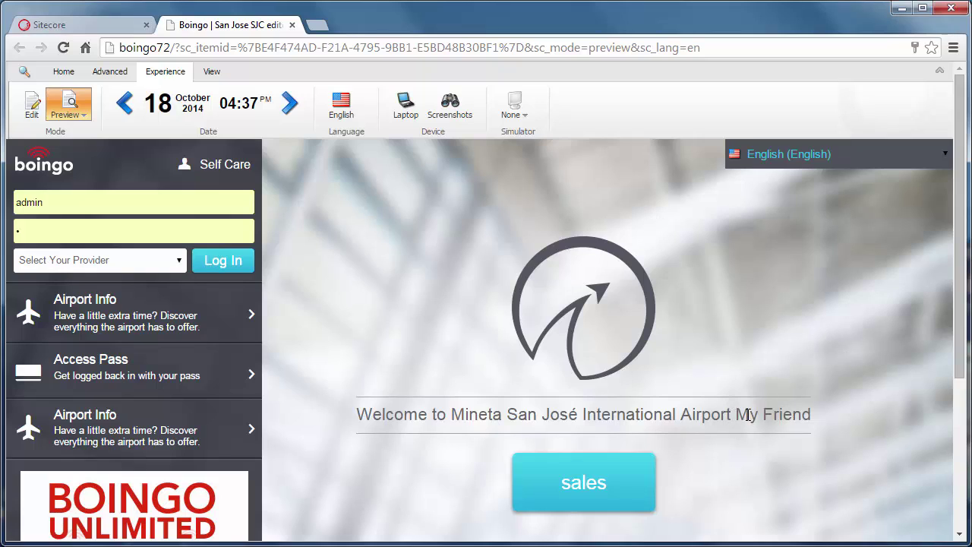
{"action": "mouse_move", "coordinate": [735, 413]}
{"action": "left_mouse_down"}
{"action": "mouse_move", "coordinate": [803, 413]}
{"action": "mouse_move", "coordinate": [736, 409]}
{"action": "left_mouse_up"}
{"action": "left_click", "coordinate": [806, 411]}
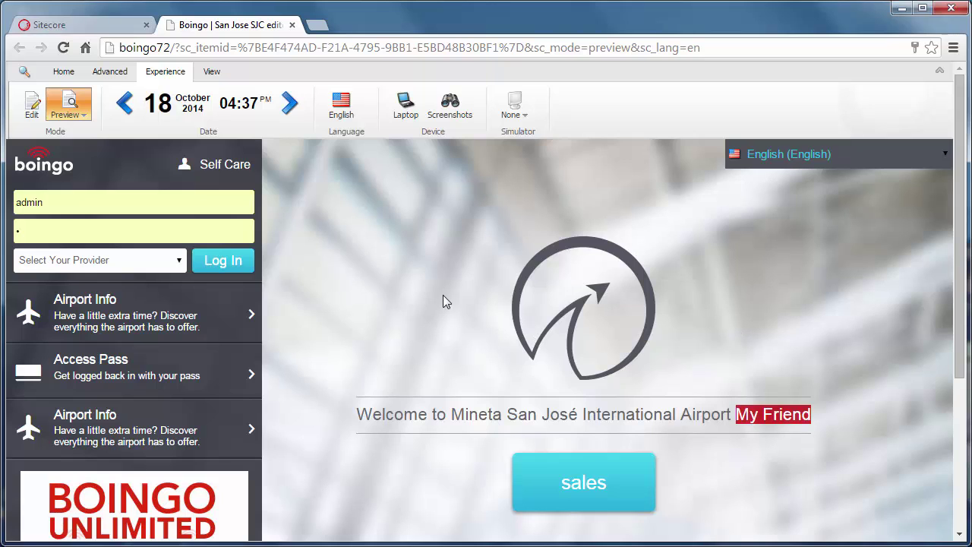
{"action": "left_click", "coordinate": [292, 24]}
Step: Delete ' My Friend' from Venue_welcome, save, and open the item in Page Editor
{"action": "left_click", "coordinate": [537, 351]}
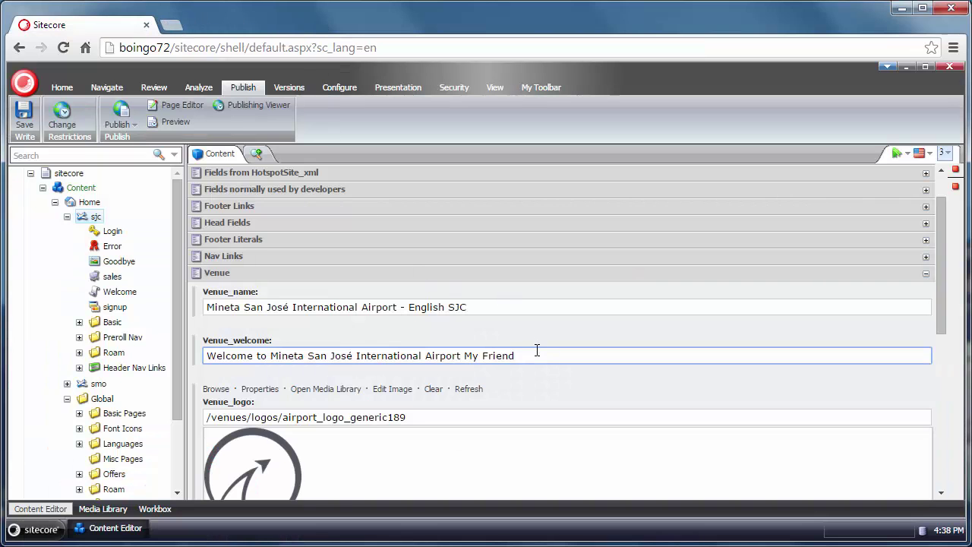
{"action": "key", "text": "BackSpace"}
{"action": "key", "text": "BackSpace"}
{"action": "key", "text": "BackSpace"}
{"action": "left_click", "coordinate": [24, 113]}
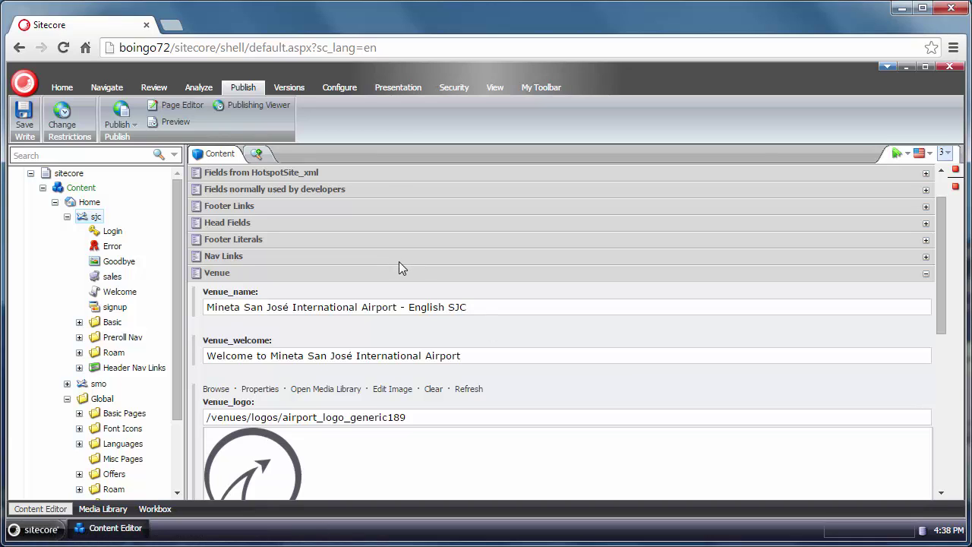
{"action": "left_click", "coordinate": [180, 107]}
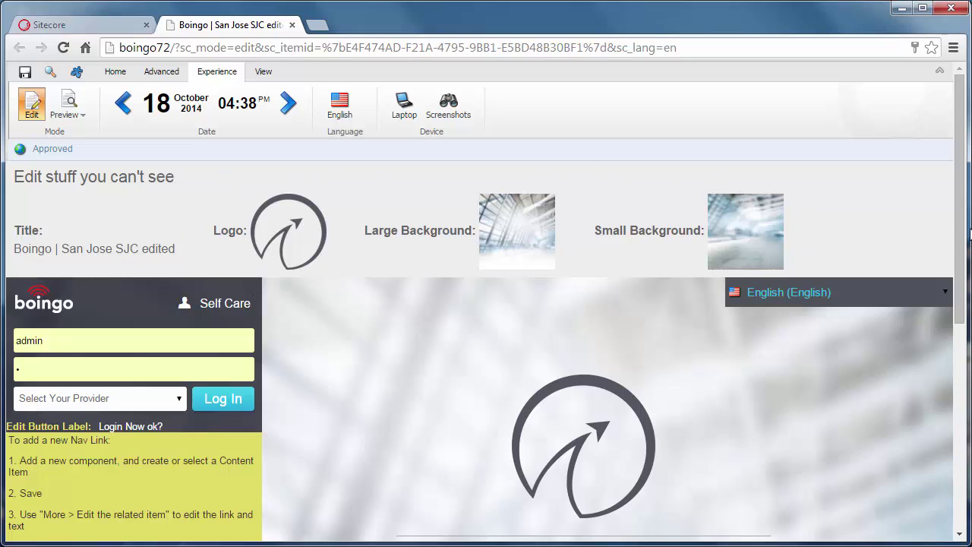
Step: Scroll the SJC page, switch to Preview mode, then hide and restore the editing ribbon
{"action": "left_click_drag", "start_coordinate": [966, 241], "coordinate": [961, 278]}
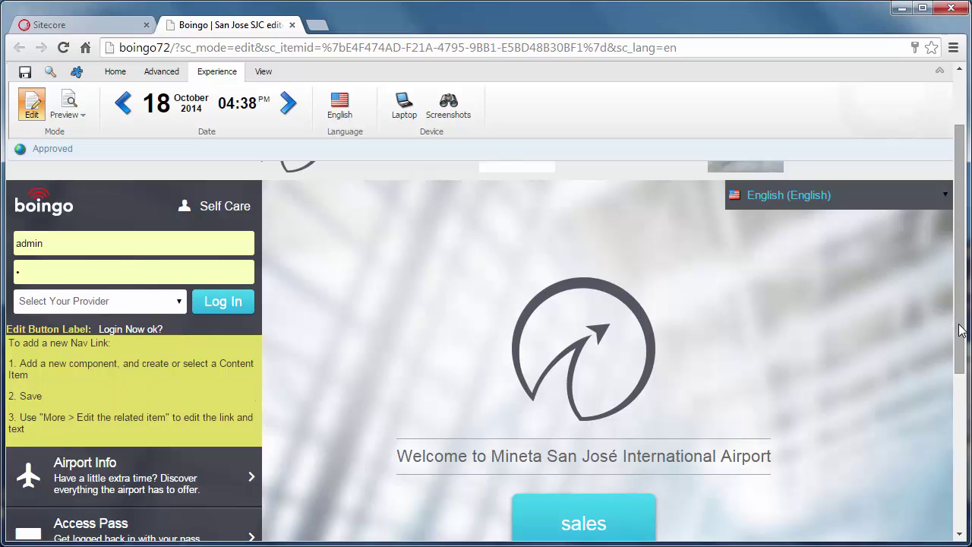
{"action": "left_click_drag", "start_coordinate": [956, 327], "coordinate": [961, 259]}
{"action": "left_click", "coordinate": [69, 108]}
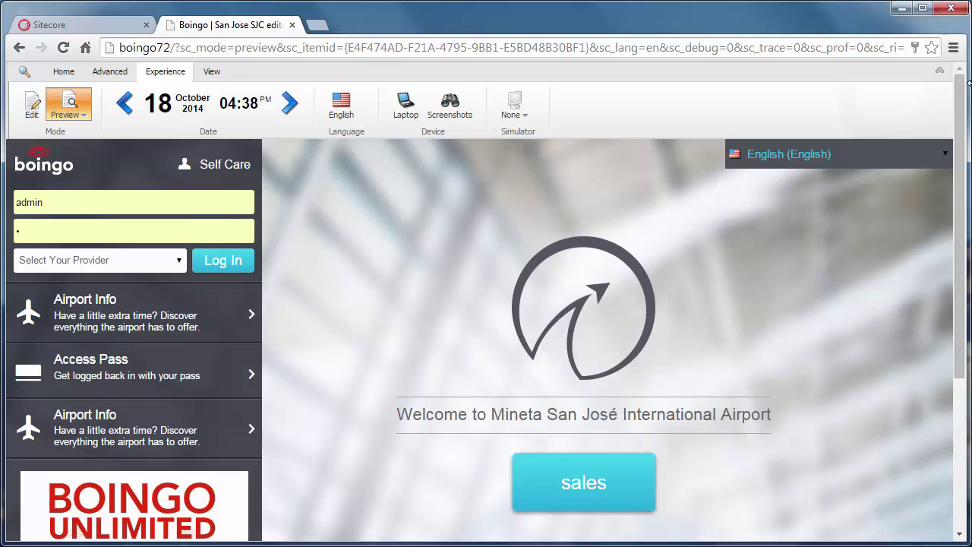
{"action": "left_click", "coordinate": [939, 72]}
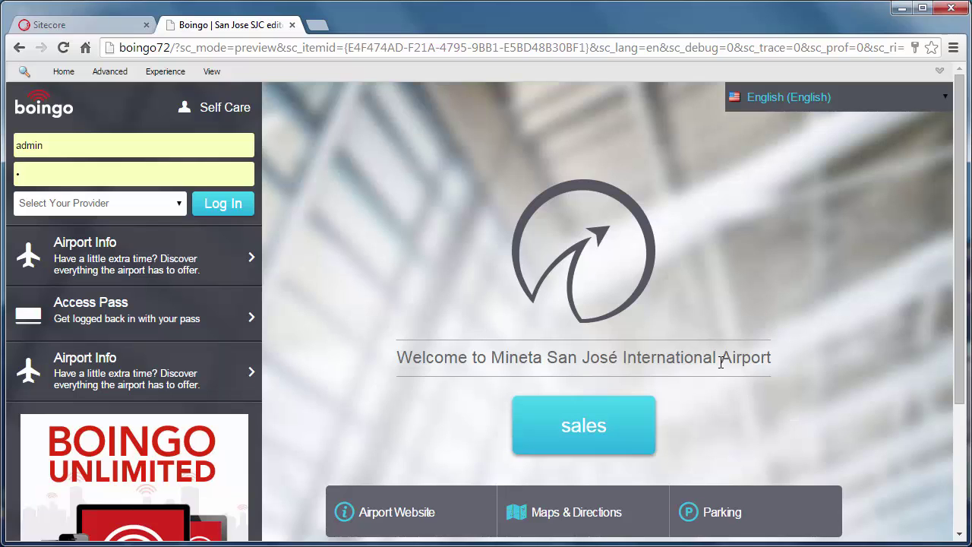
{"action": "left_click", "coordinate": [940, 72]}
Step: Back in edit mode, replace 'Mineta' with 'Brown' in the Venue_welcome heading
{"action": "left_click", "coordinate": [34, 110]}
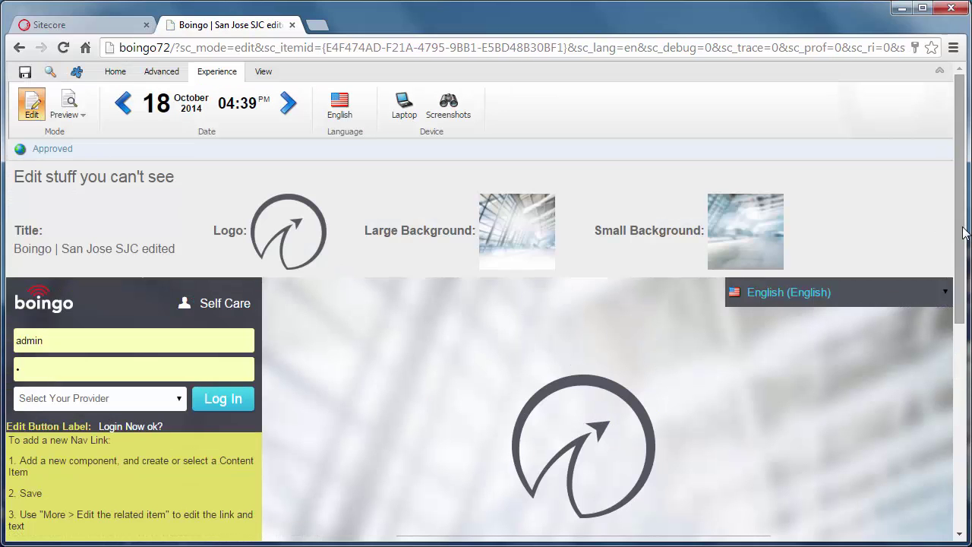
{"action": "scroll", "coordinate": [955, 229], "scroll_direction": "down", "scroll_amount": 3}
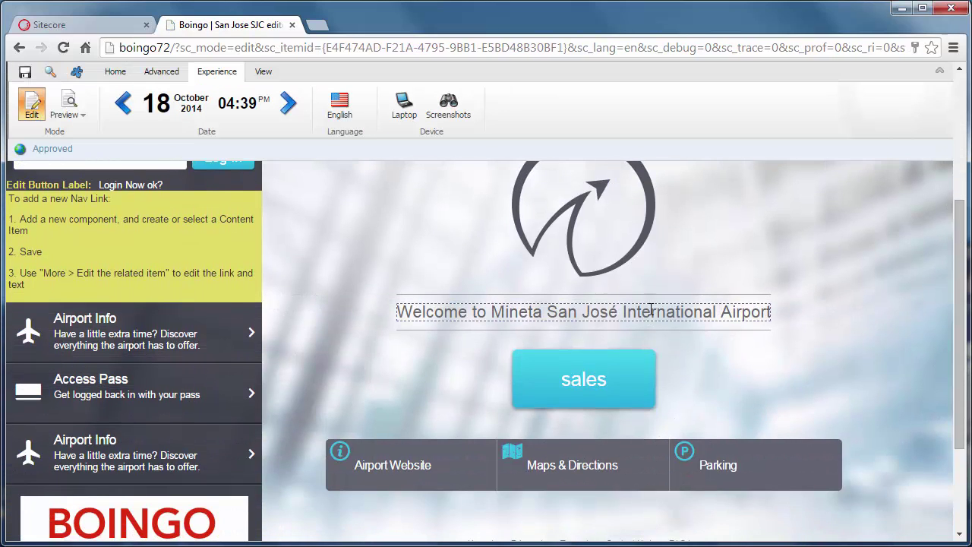
{"action": "left_click", "coordinate": [722, 314]}
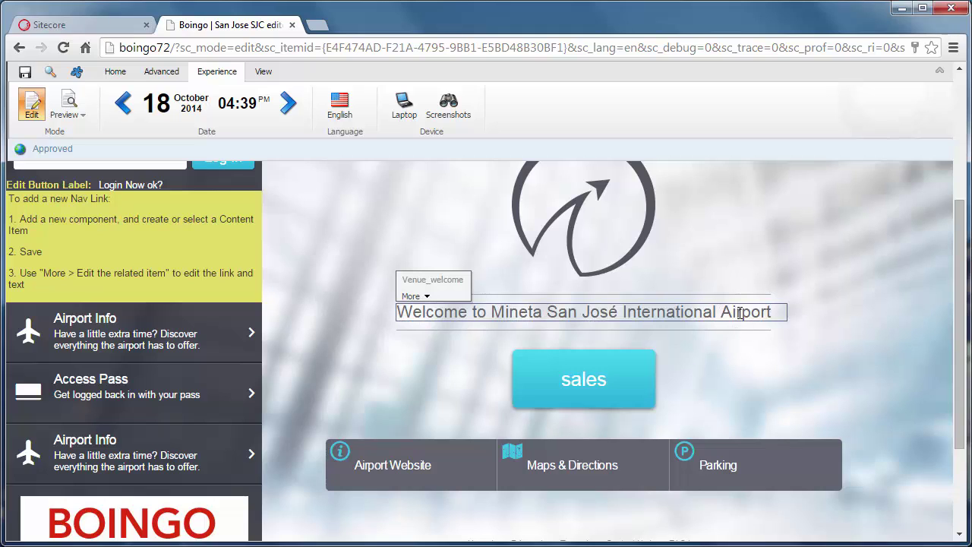
{"action": "double_click", "coordinate": [738, 313]}
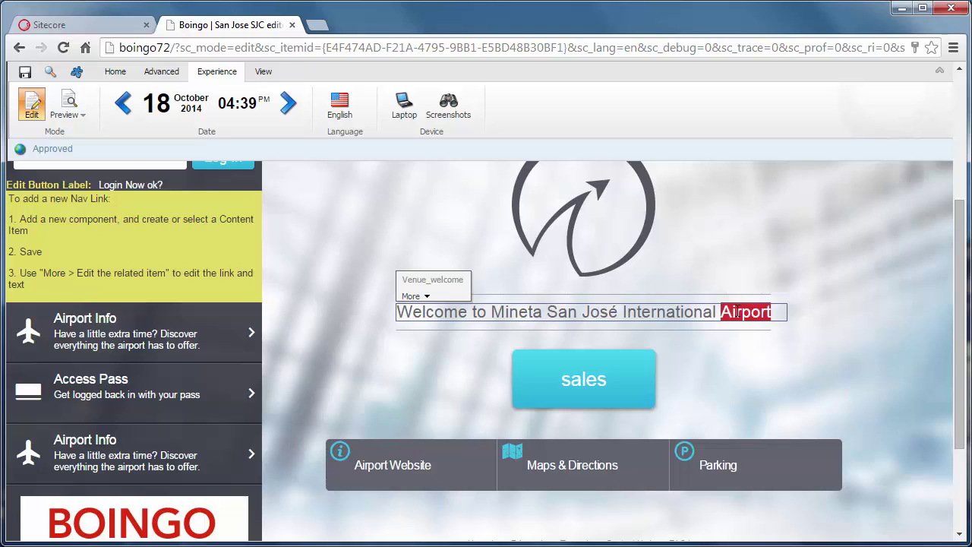
{"action": "double_click", "coordinate": [527, 310]}
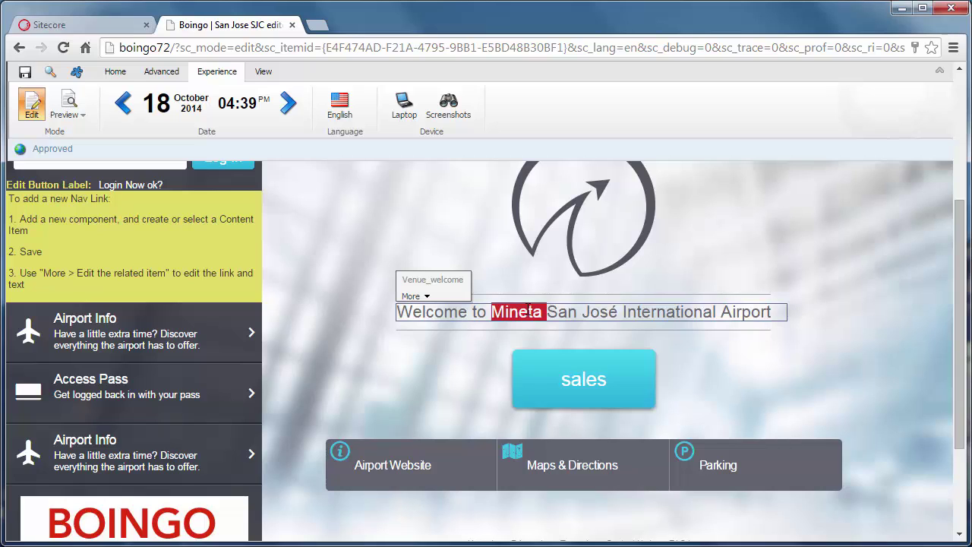
{"action": "type", "text": "Brown"}
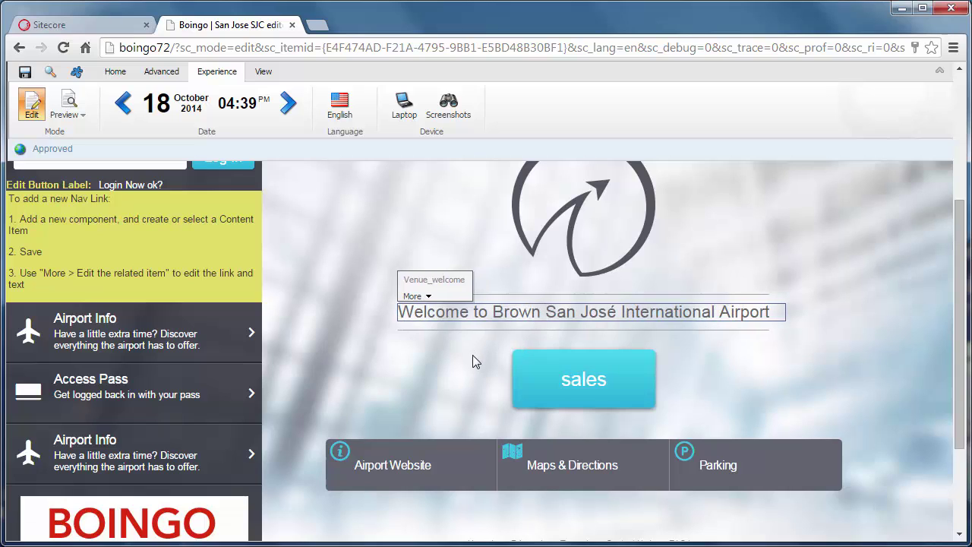
Step: Save the edited heading, view it in Preview, then return to edit mode
{"action": "left_click", "coordinate": [69, 102]}
{"action": "left_click", "coordinate": [420, 305]}
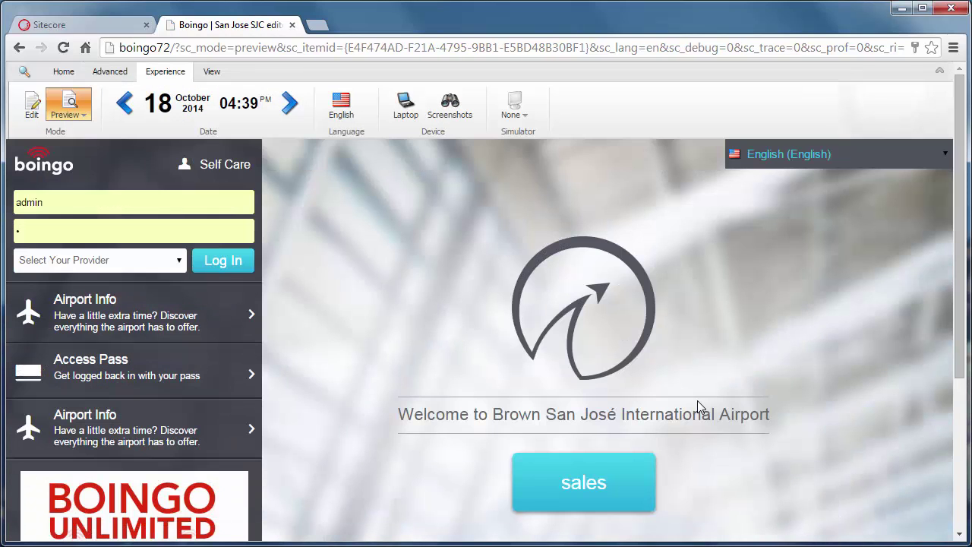
{"action": "left_click", "coordinate": [31, 105]}
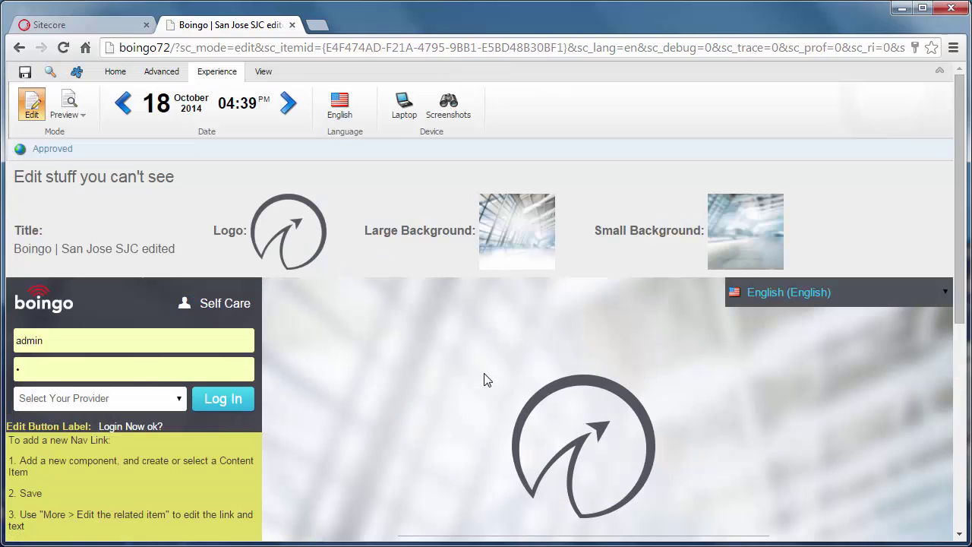
Step: Change 'Brown' back to 'Mineta' in the welcome heading and save the page
{"action": "scroll", "coordinate": [486, 380], "scroll_direction": "down", "scroll_amount": 3}
{"action": "double_click", "coordinate": [512, 325]}
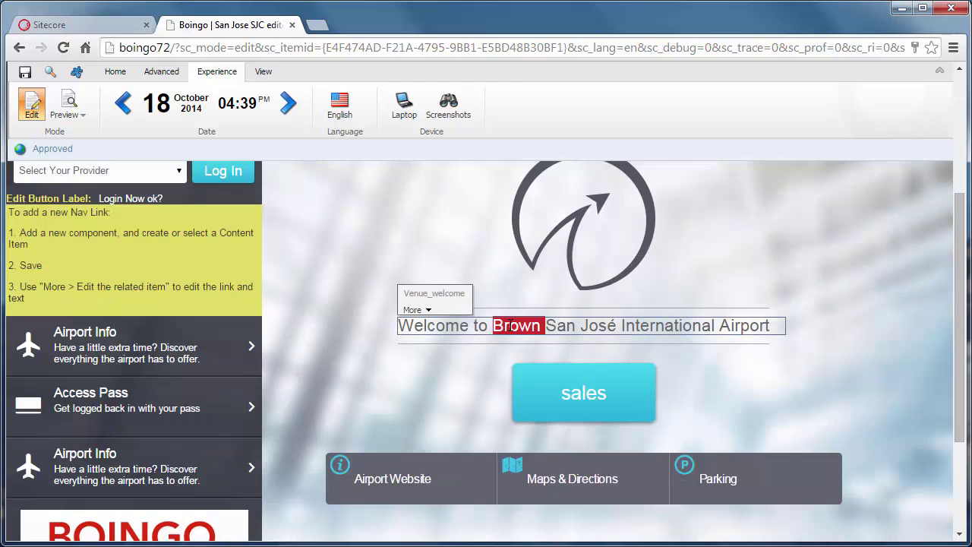
{"action": "type", "text": "Minets"}
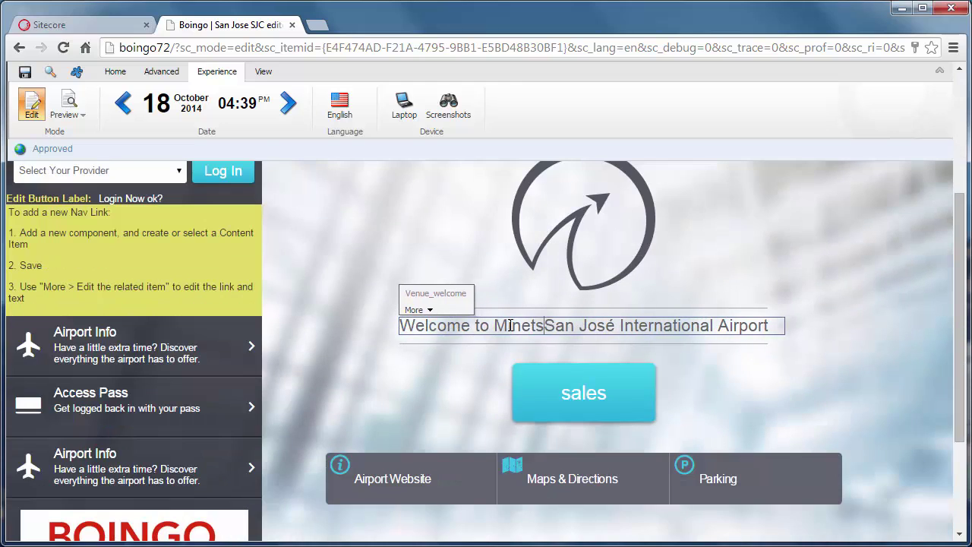
{"action": "key", "text": "BackSpace"}
{"action": "type", "text": "a"}
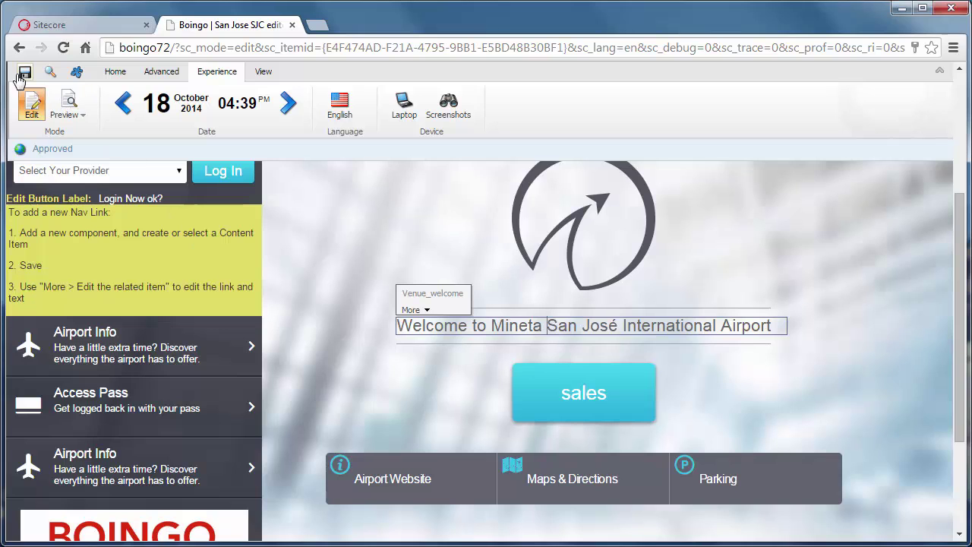
{"action": "left_click", "coordinate": [25, 74]}
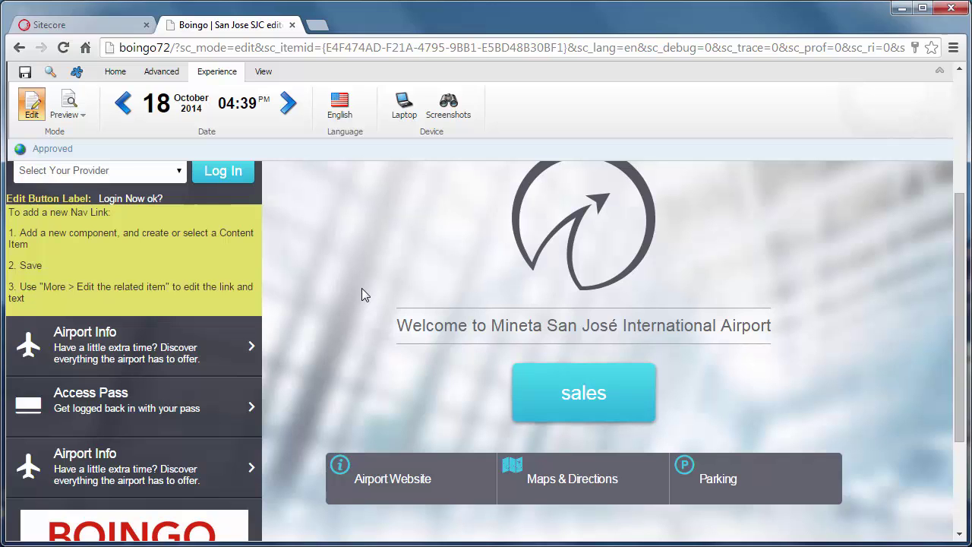
Step: Preview the page on the iPad from the Simulator gallery, then rotate it to landscape
{"action": "left_click", "coordinate": [71, 102]}
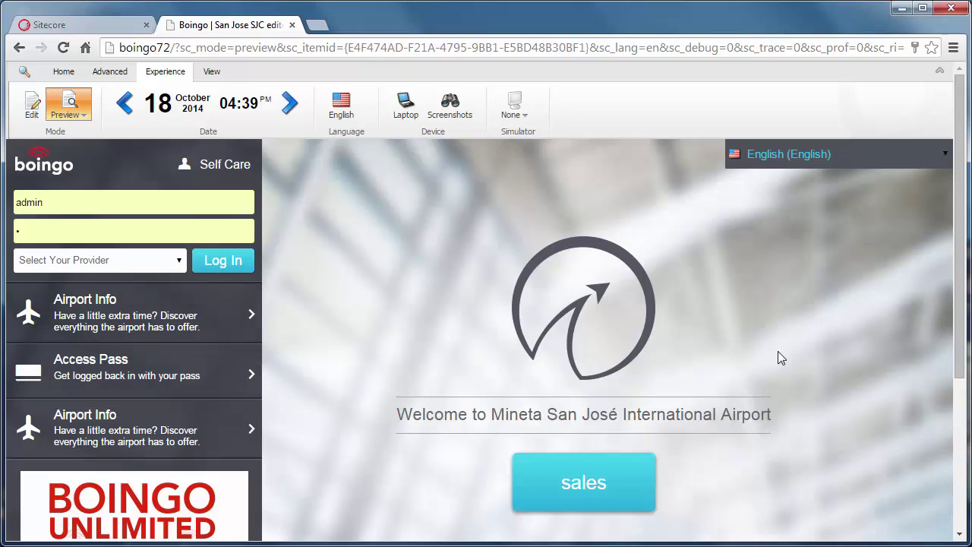
{"action": "left_click", "coordinate": [526, 115]}
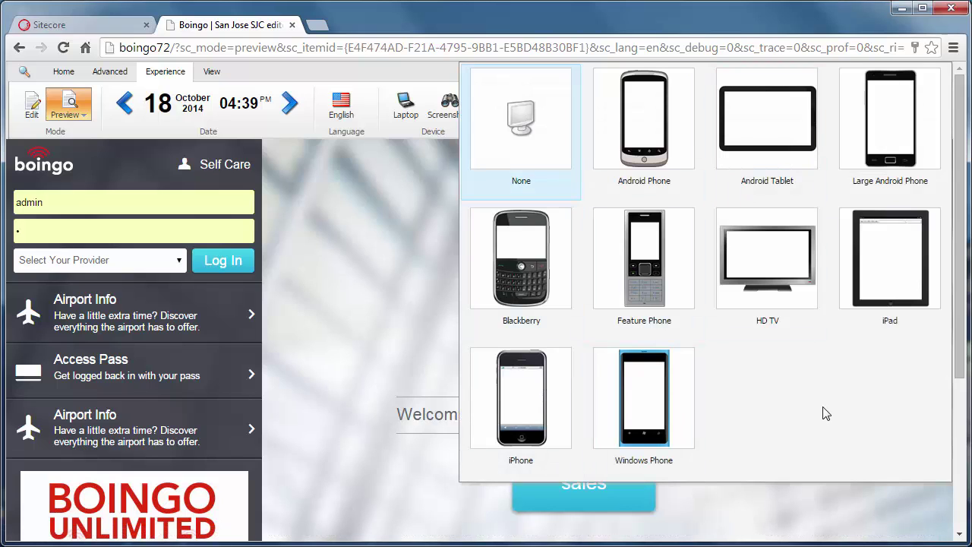
{"action": "left_click", "coordinate": [893, 280]}
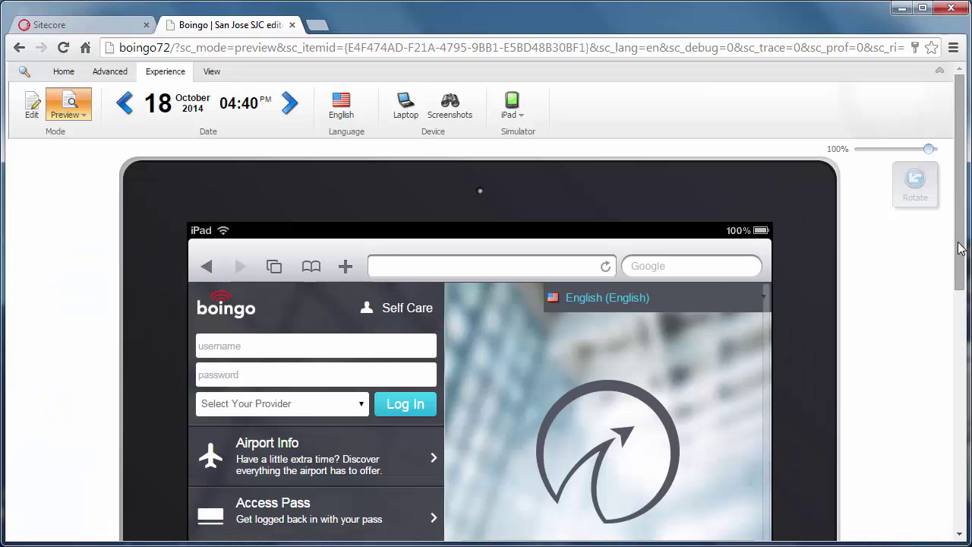
{"action": "mouse_move", "coordinate": [959, 243]}
{"action": "left_mouse_down"}
{"action": "mouse_move", "coordinate": [961, 258]}
{"action": "mouse_move", "coordinate": [961, 244]}
{"action": "left_mouse_up"}
{"action": "left_click_drag", "start_coordinate": [961, 249], "coordinate": [964, 285]}
{"action": "left_click", "coordinate": [923, 193]}
{"action": "scroll", "coordinate": [389, 325], "scroll_direction": "up", "scroll_amount": 2}
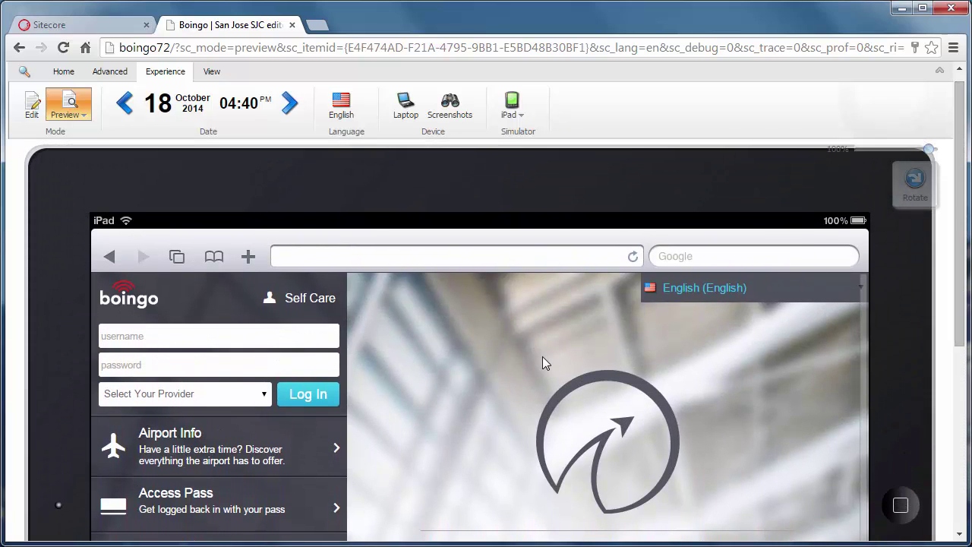
Step: Switch the simulator to iPhone, scroll through the page, and rotate it to landscape
{"action": "left_click", "coordinate": [519, 117]}
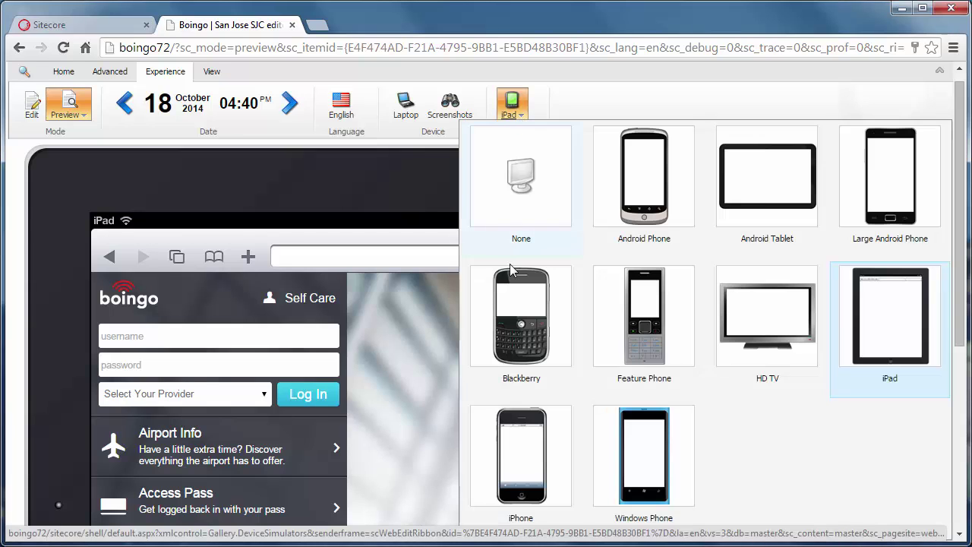
{"action": "left_click", "coordinate": [527, 447]}
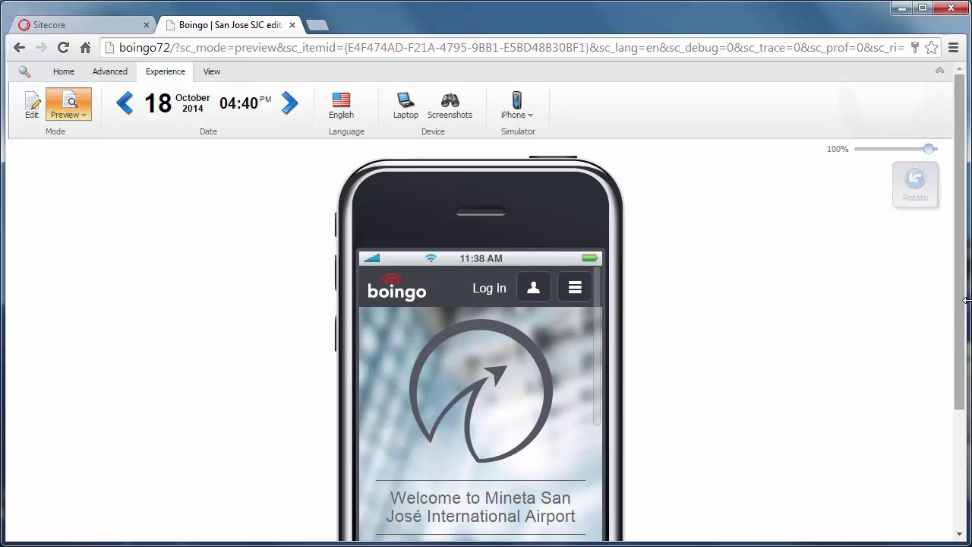
{"action": "left_click_drag", "start_coordinate": [965, 312], "coordinate": [965, 370]}
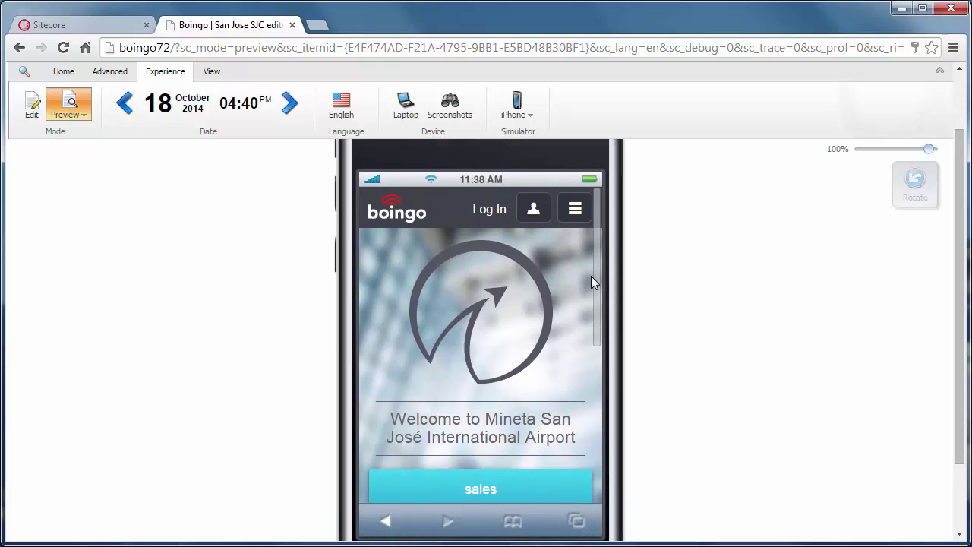
{"action": "left_click_drag", "start_coordinate": [599, 288], "coordinate": [600, 207]}
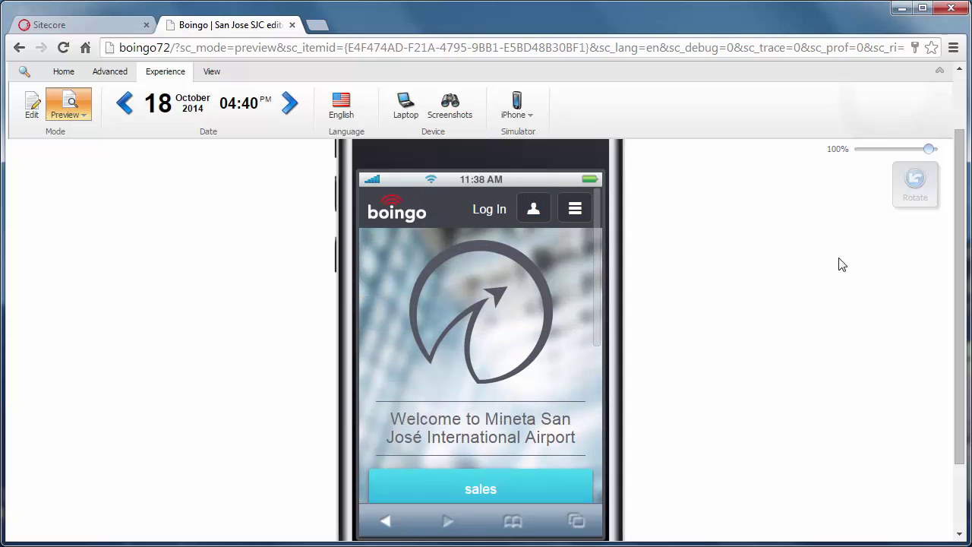
{"action": "left_click", "coordinate": [925, 188]}
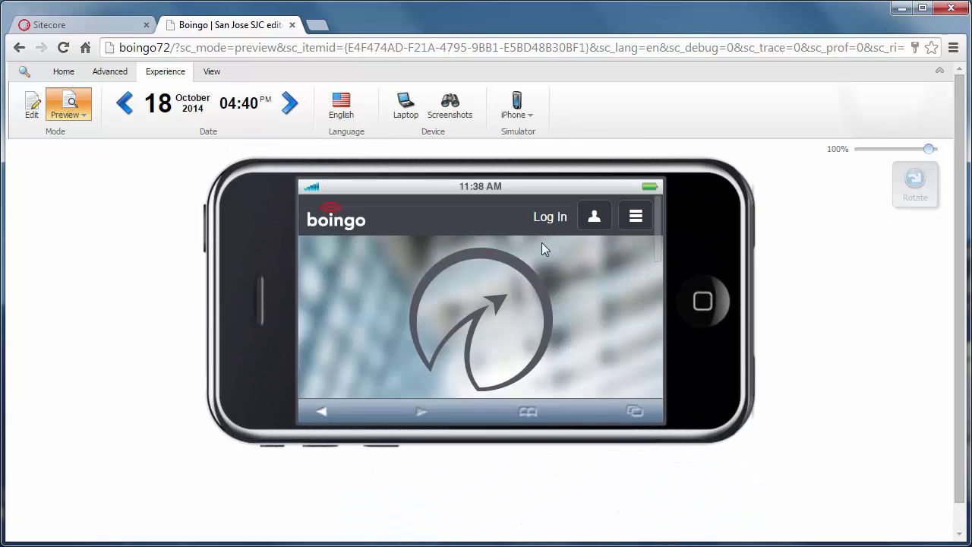